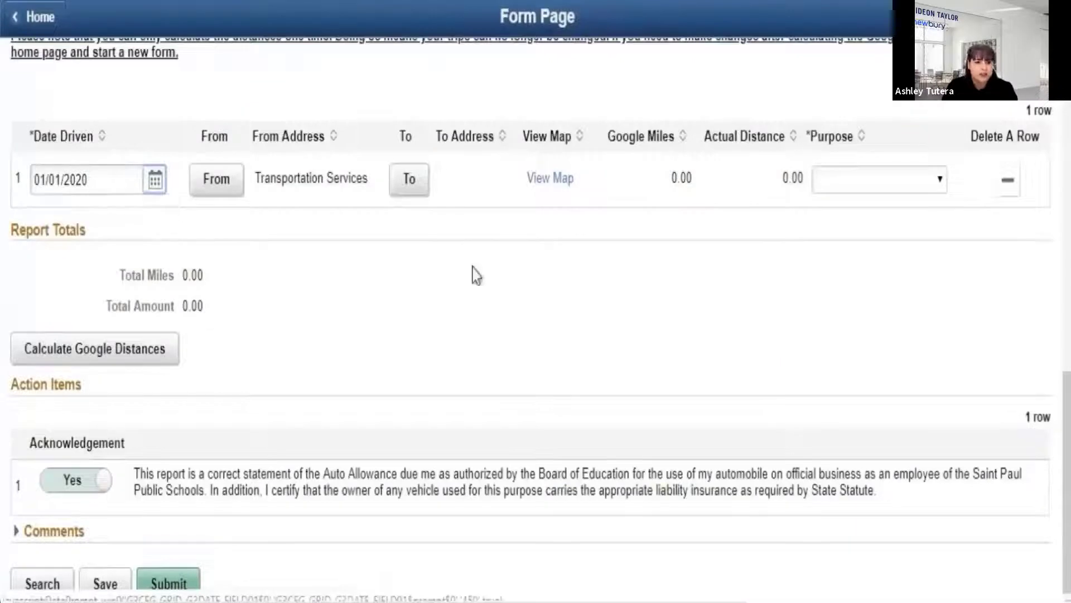
Set the purpose of the first trip to Facilities Maintenance
{"action": "left_click", "coordinate": [932, 184]}
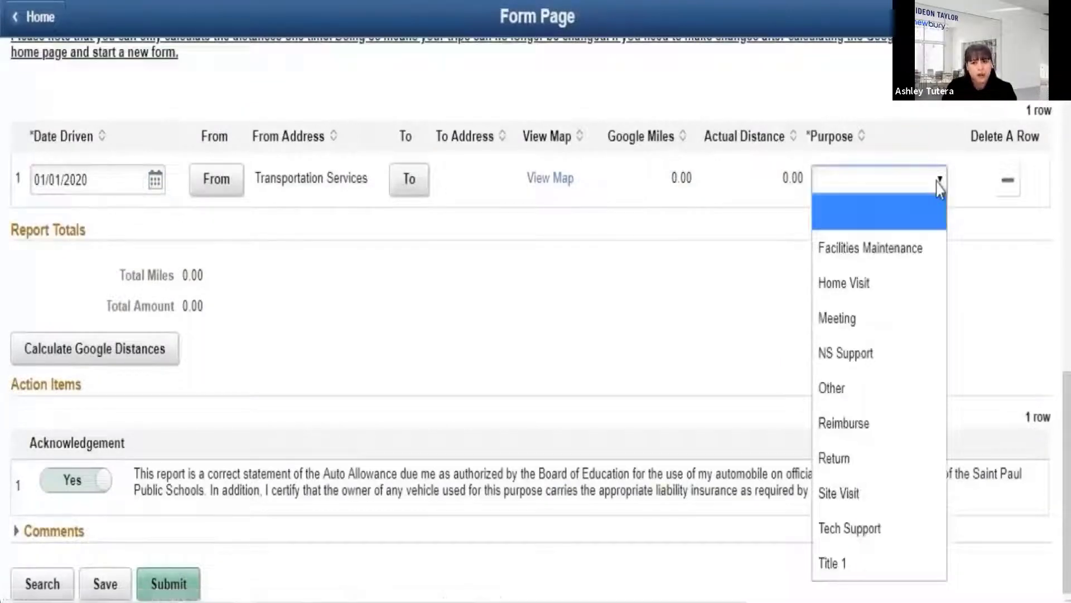
{"action": "left_click", "coordinate": [859, 260]}
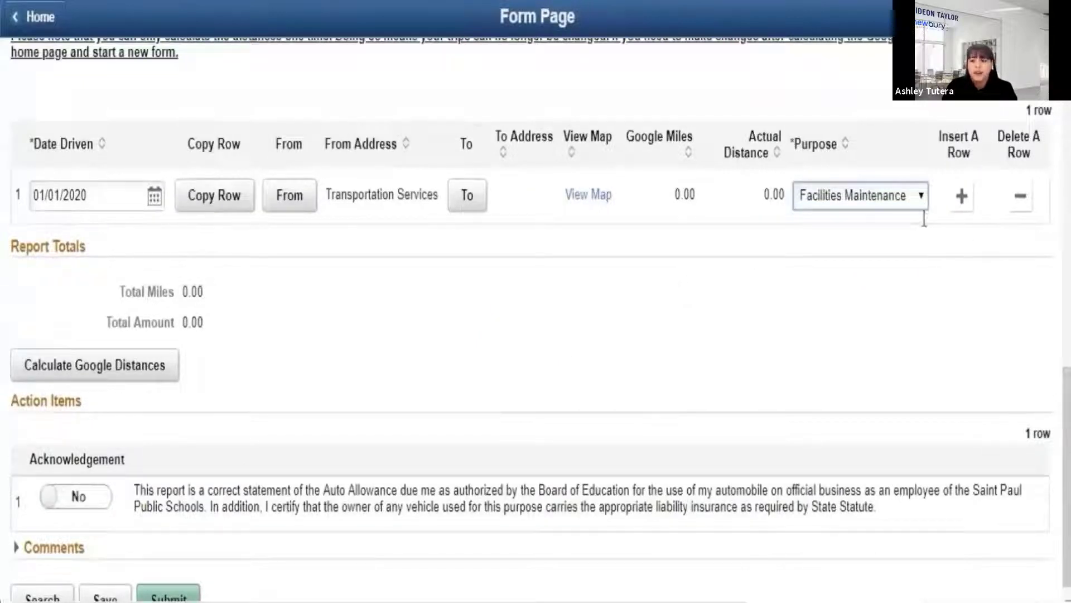
Set the acknowledgement to Yes and try to submit the mileage form with the 01/01/2020 trip
{"action": "scroll", "coordinate": [529, 483], "scroll_direction": "down", "scroll_amount": 1}
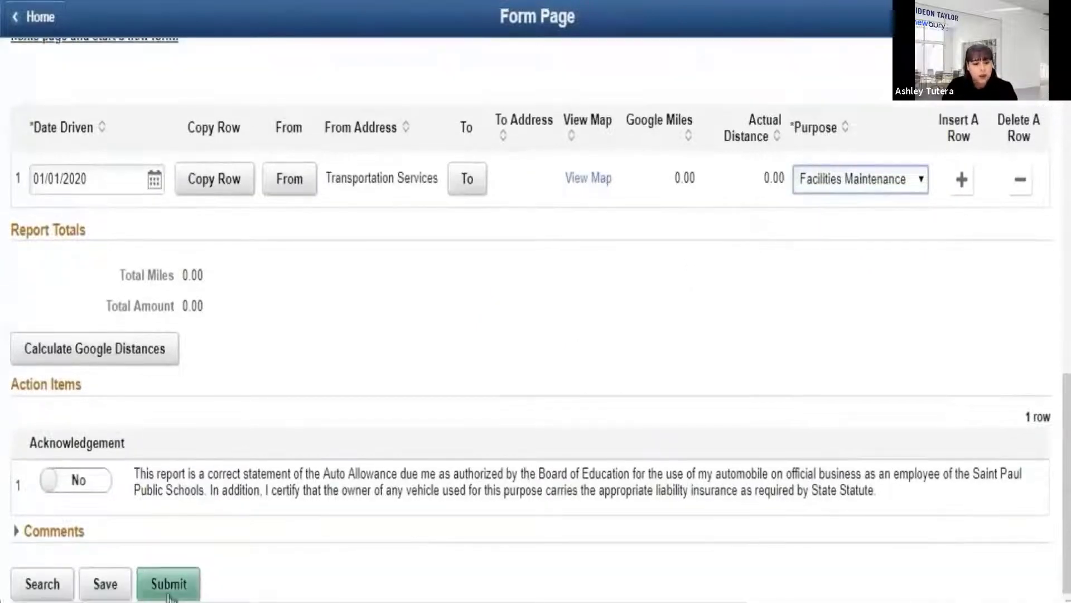
{"action": "left_click", "coordinate": [103, 487]}
{"action": "left_click", "coordinate": [180, 590]}
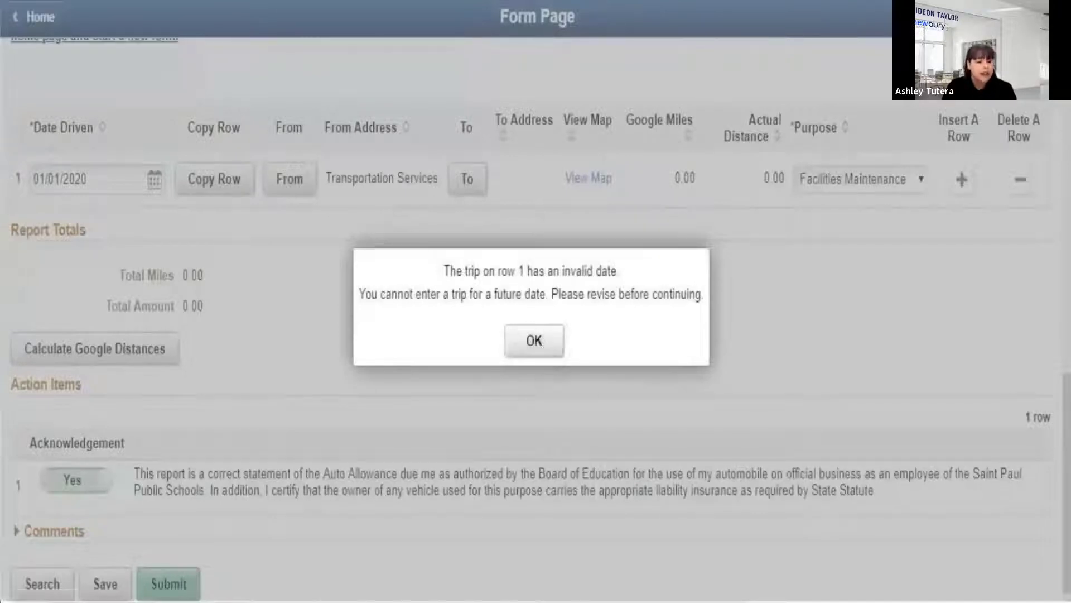
{"action": "left_click", "coordinate": [529, 350]}
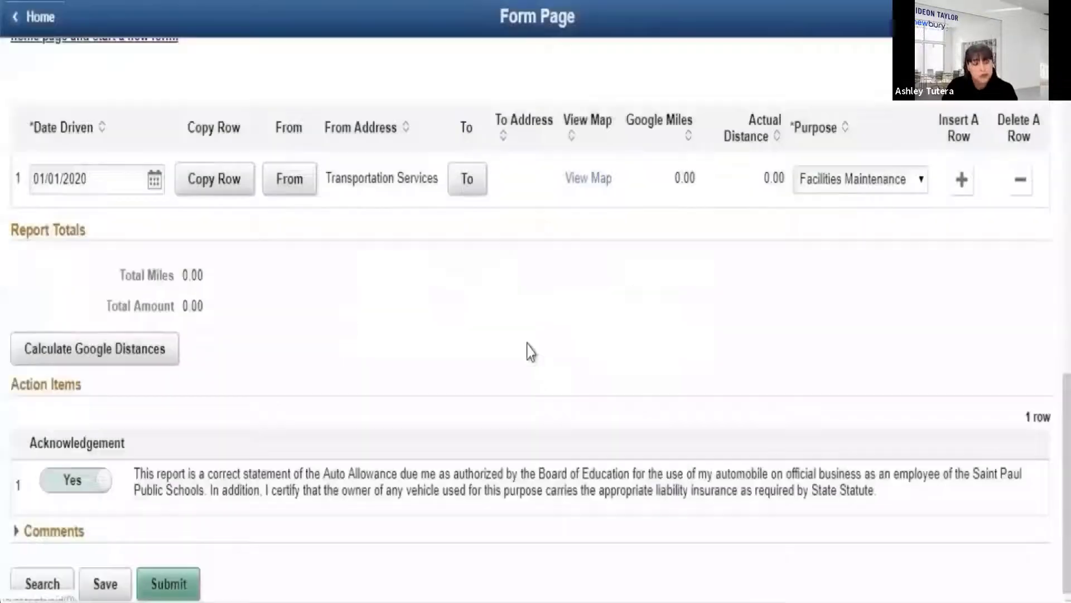
Look up the first trip's destination and set it to Brittany's Place
{"action": "left_click", "coordinate": [468, 179]}
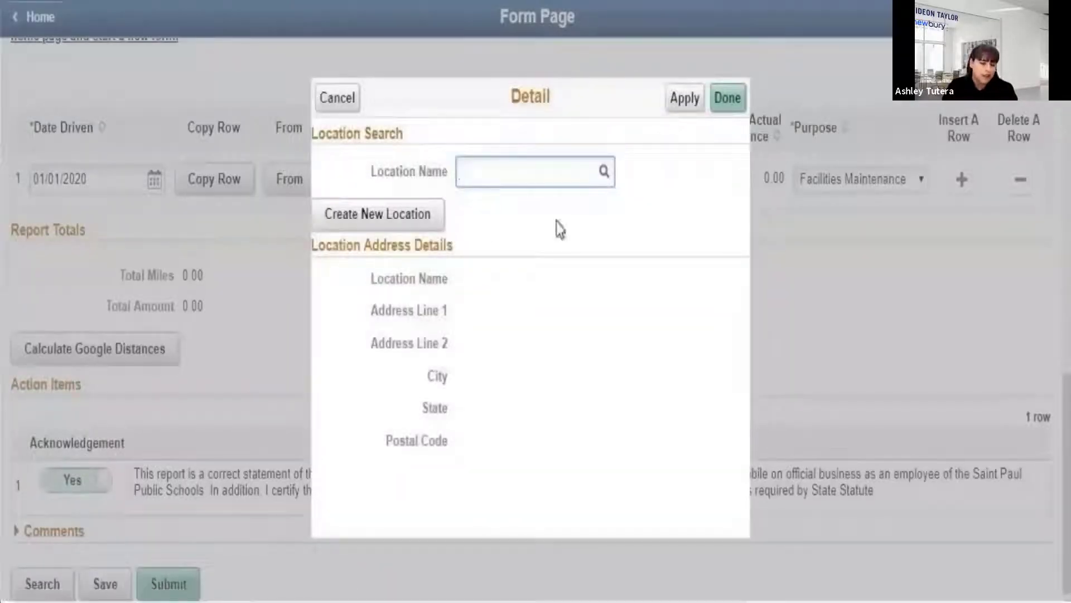
{"action": "left_click", "coordinate": [603, 181]}
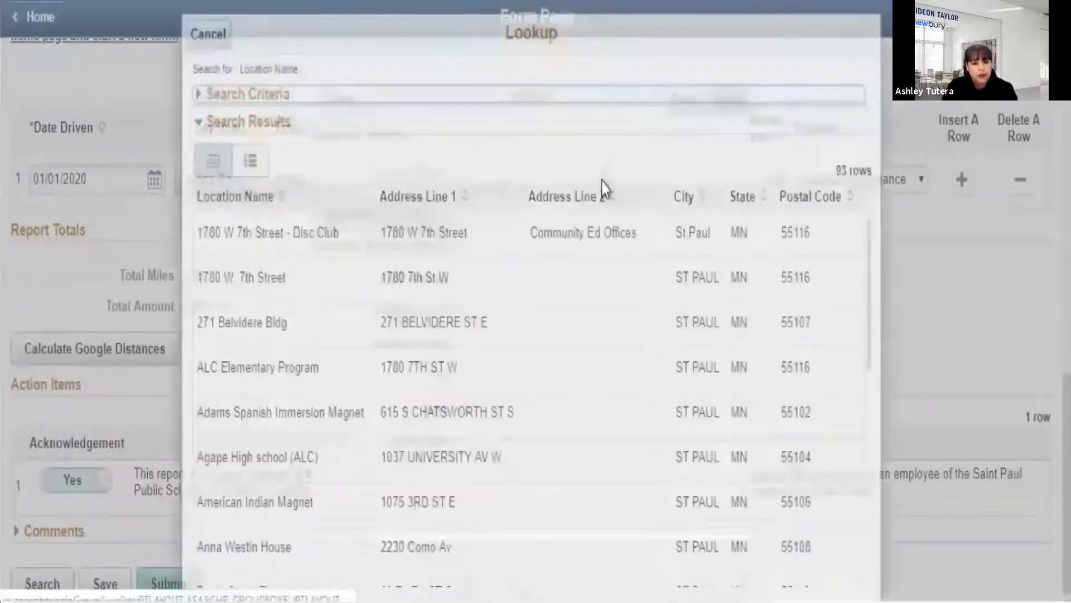
{"action": "scroll", "coordinate": [396, 290], "scroll_direction": "down", "scroll_amount": 9}
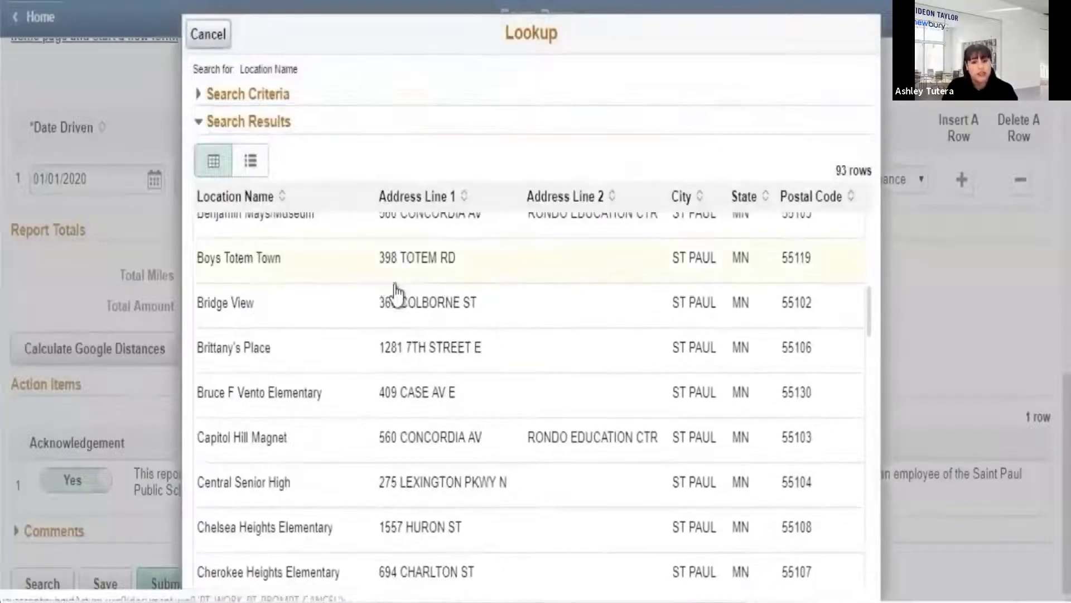
{"action": "left_click", "coordinate": [342, 361]}
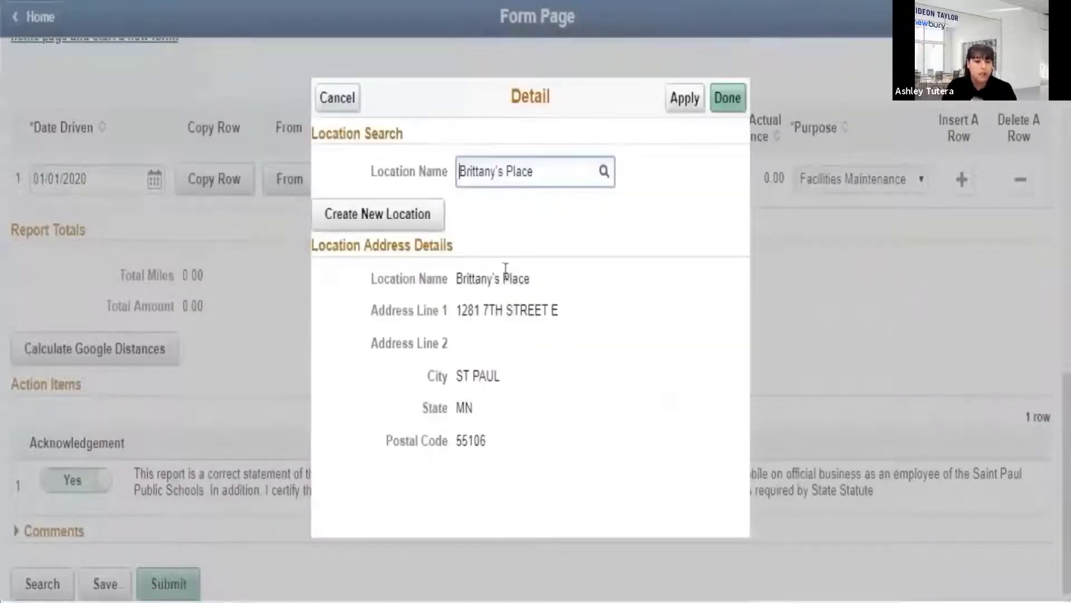
{"action": "left_click", "coordinate": [725, 101]}
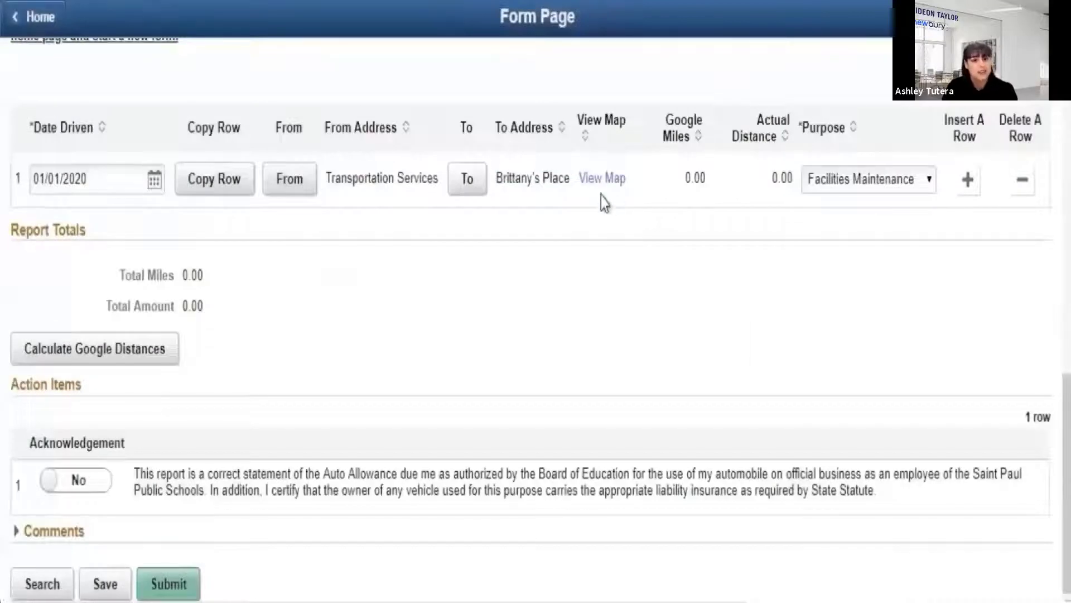
Check the first trip's route on the map and return to the form
{"action": "left_click", "coordinate": [601, 180]}
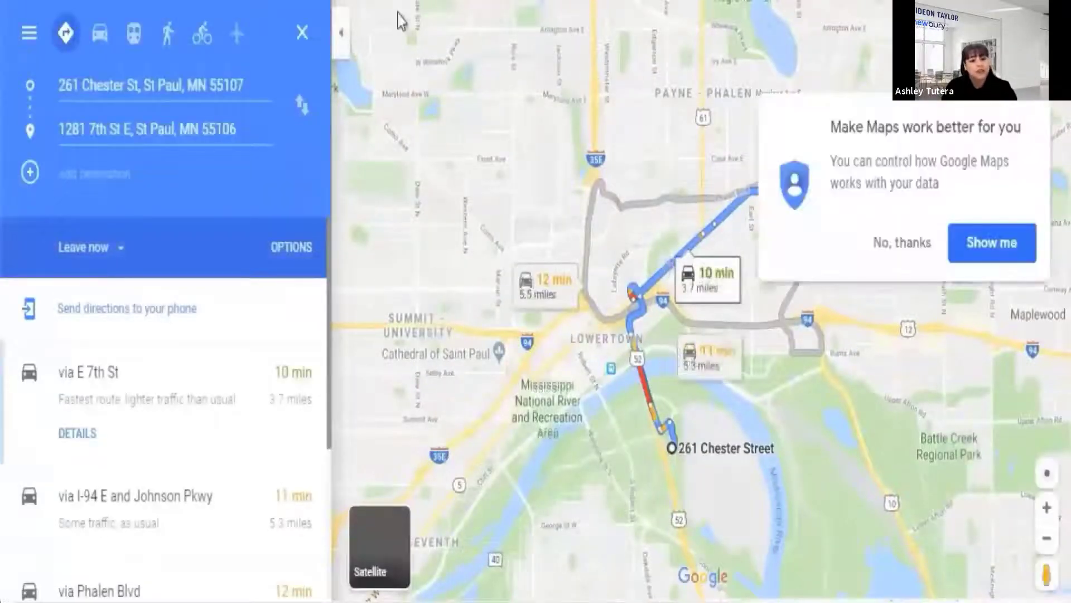
{"action": "key", "text": "ctrl+w"}
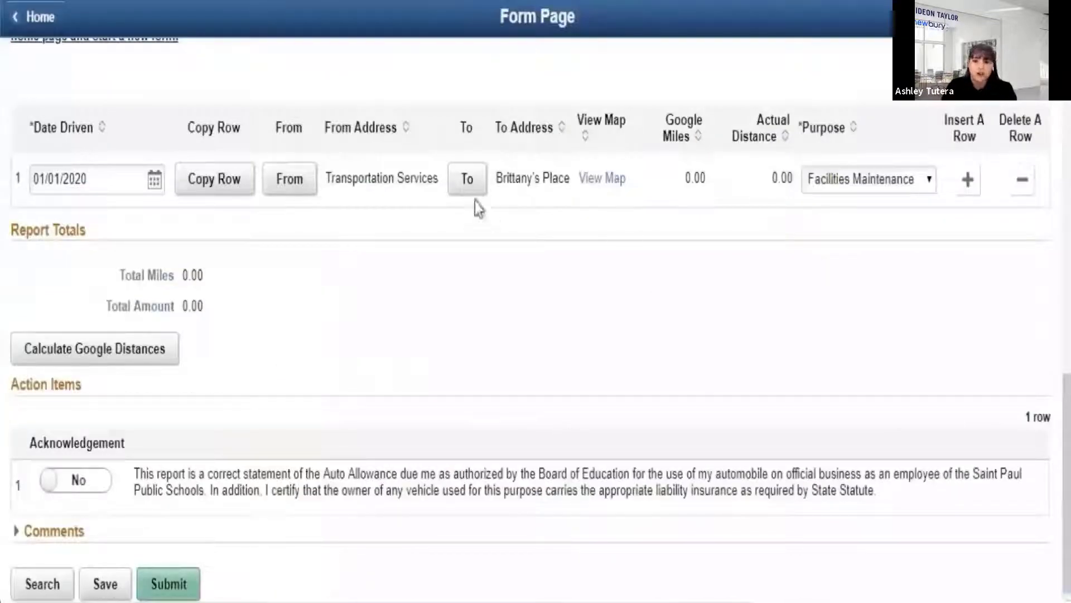
Set the first trip's date to 08/20/2019 and insert a new trip row below it
{"action": "left_click", "coordinate": [102, 183]}
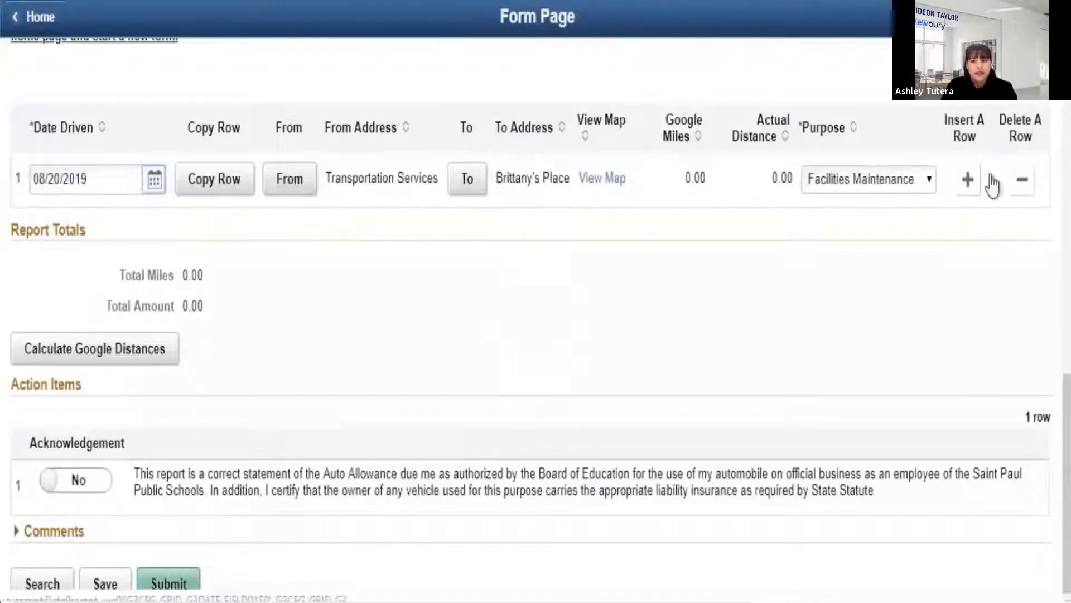
{"action": "left_click", "coordinate": [969, 181]}
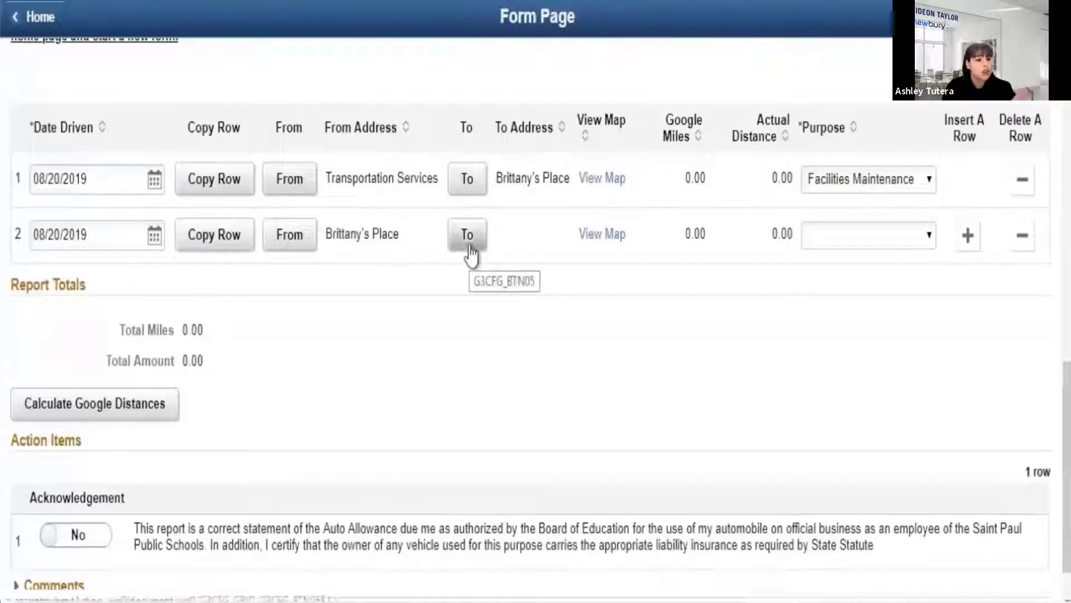
Change the second trip's starting location to the Disc Club location from the lookup list
{"action": "left_click", "coordinate": [291, 234]}
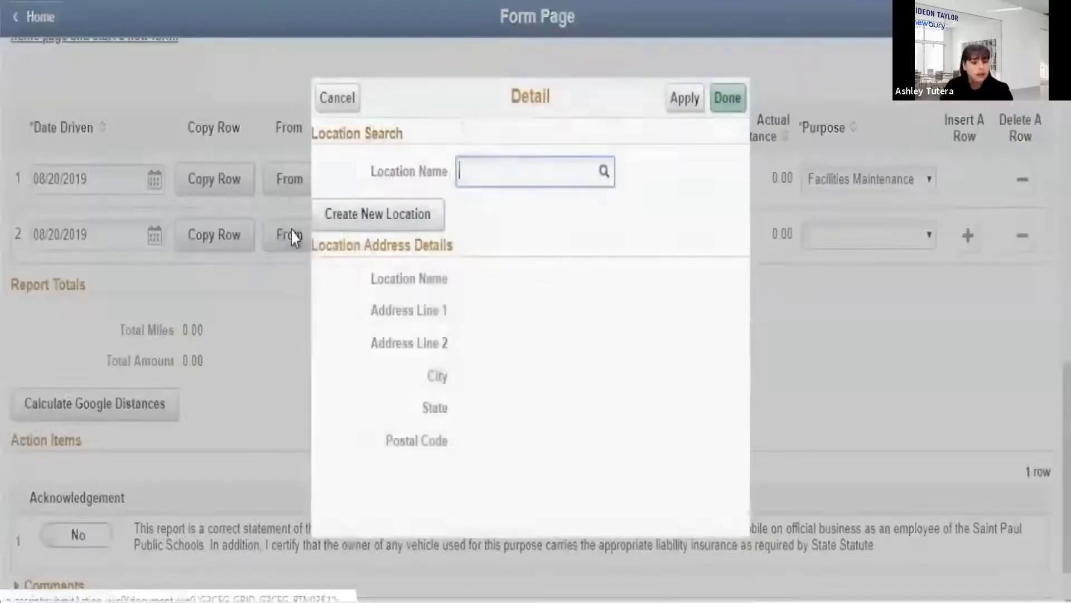
{"action": "left_click", "coordinate": [603, 175]}
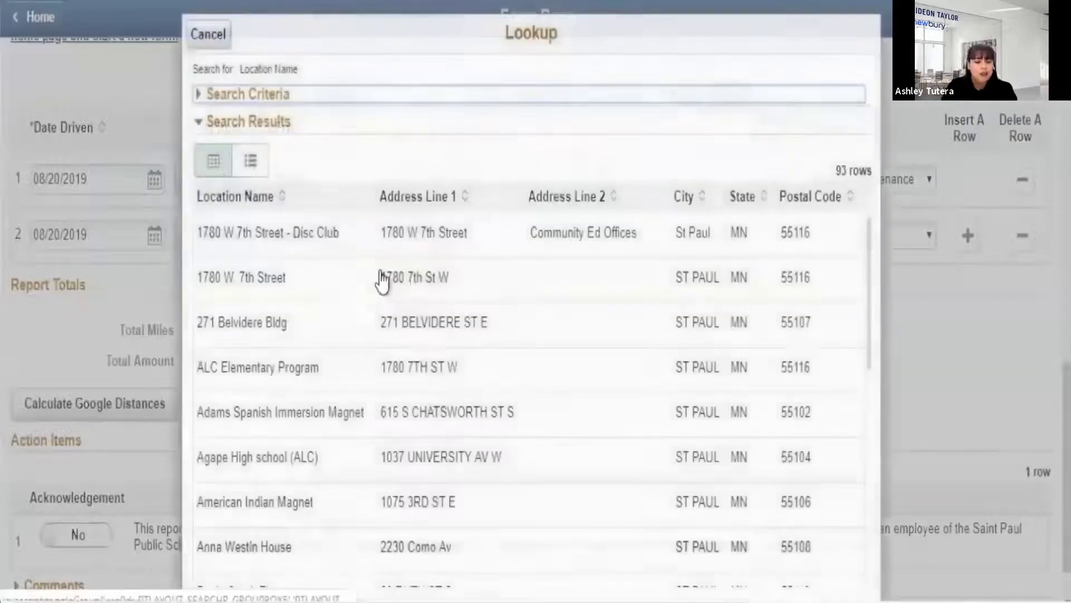
{"action": "left_click", "coordinate": [355, 248]}
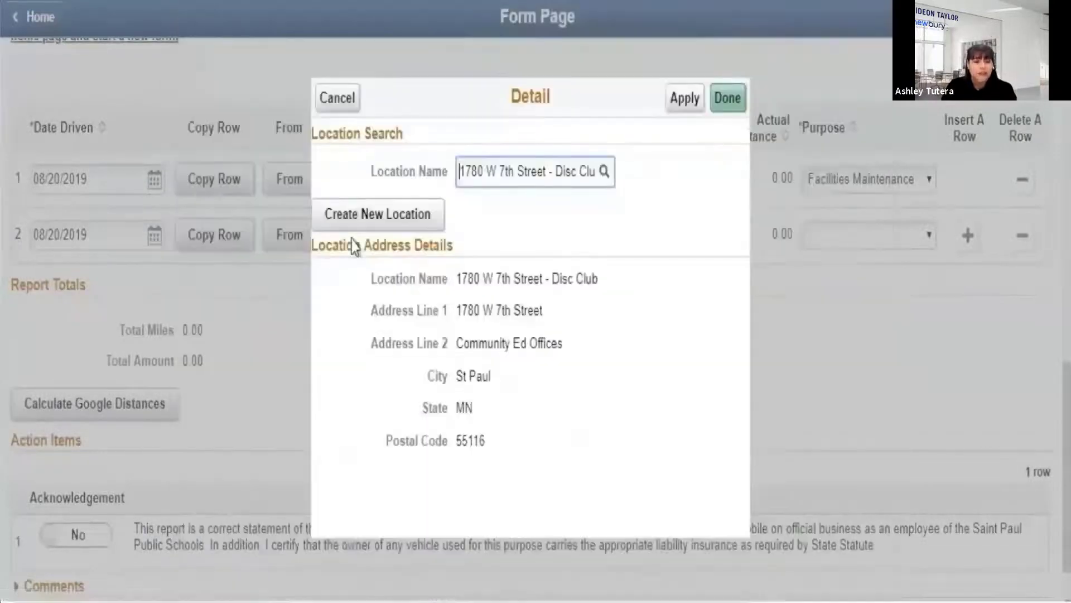
{"action": "left_click", "coordinate": [727, 100]}
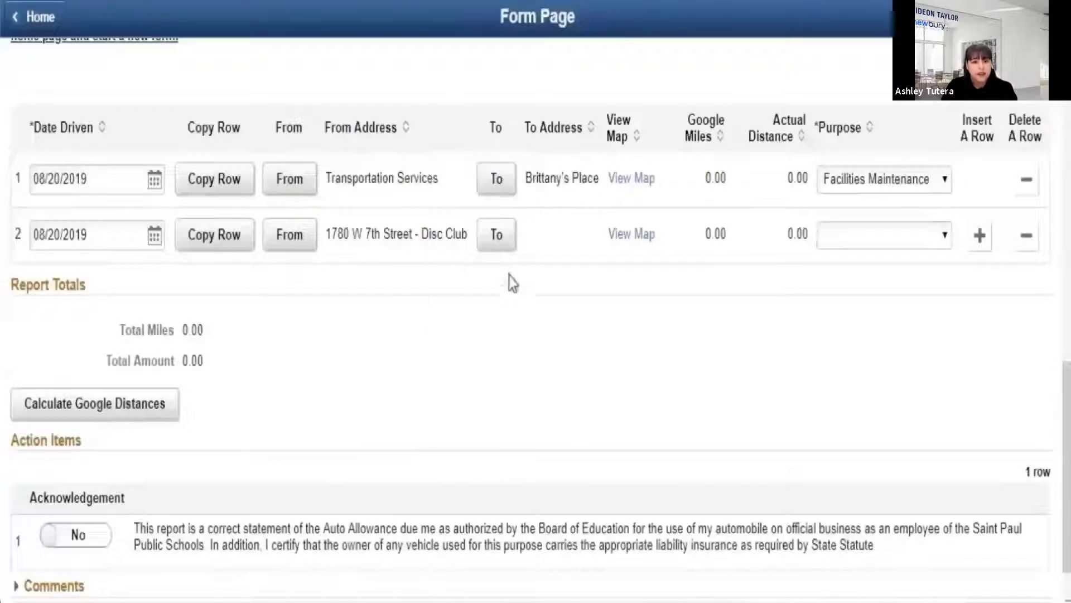
Look up the second trip's destination and select Bridge View as the location
{"action": "left_click", "coordinate": [504, 235]}
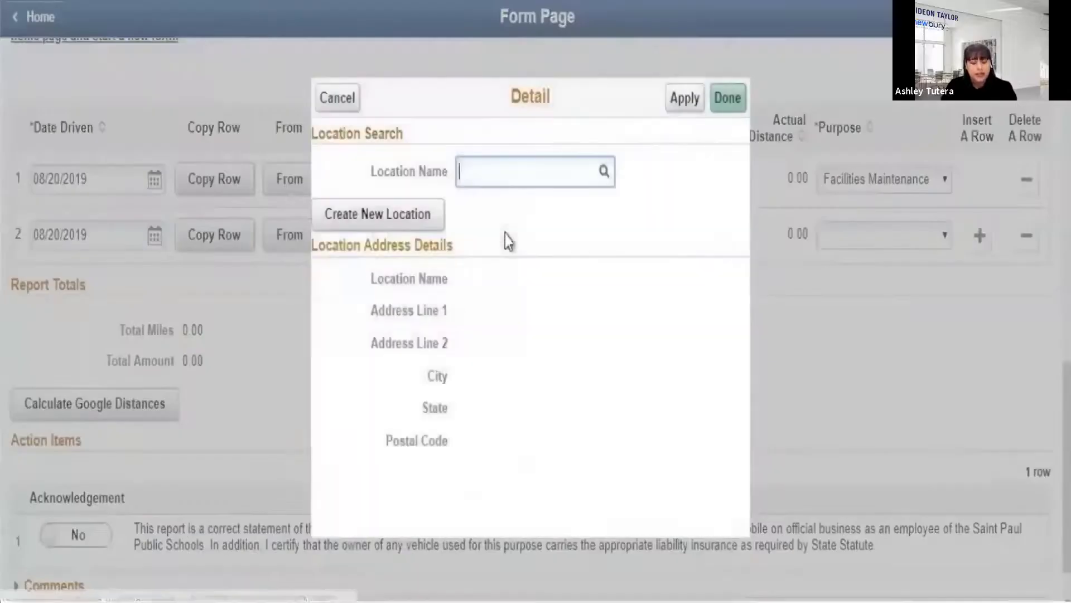
{"action": "left_click", "coordinate": [604, 171]}
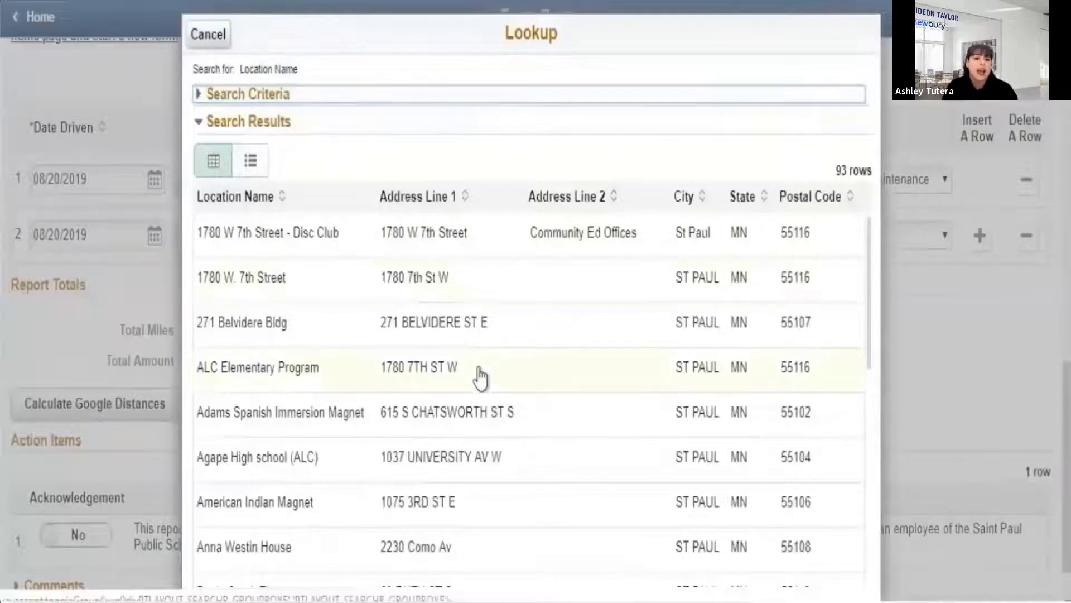
{"action": "scroll", "coordinate": [479, 375], "scroll_direction": "down", "scroll_amount": 2}
{"action": "scroll", "coordinate": [479, 377], "scroll_direction": "down", "scroll_amount": 5}
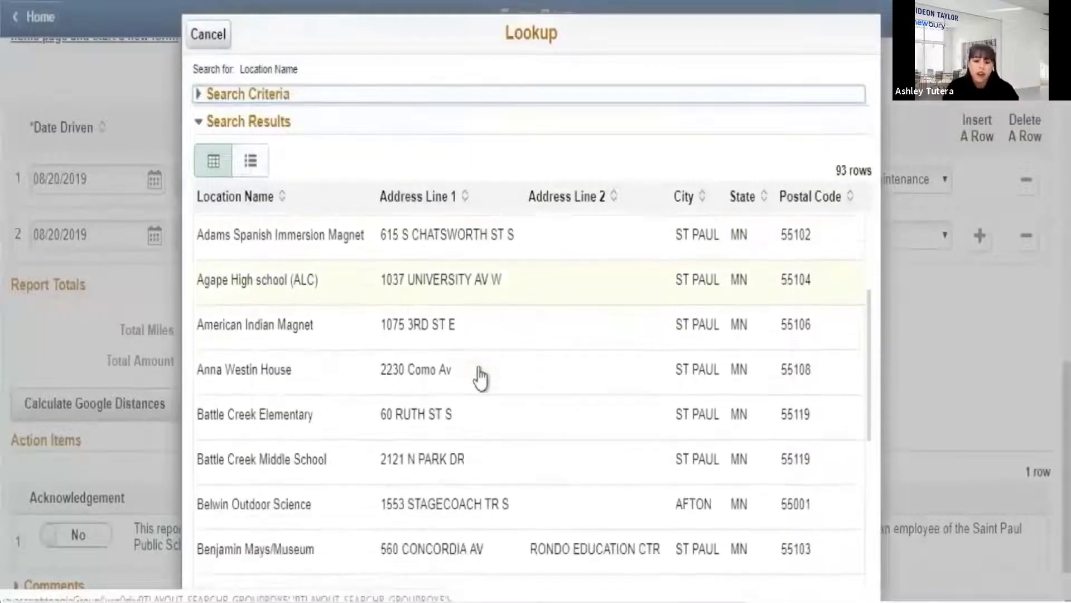
{"action": "left_click", "coordinate": [500, 432]}
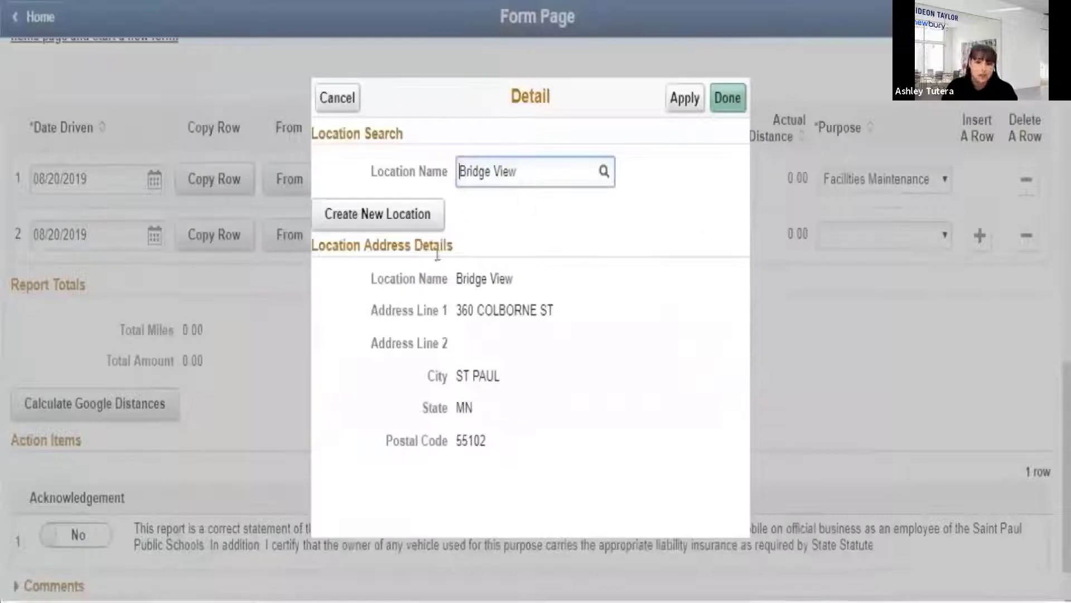
Start a new custom location from the selected address and try to save it under the name Bridge View
{"action": "left_click", "coordinate": [423, 224]}
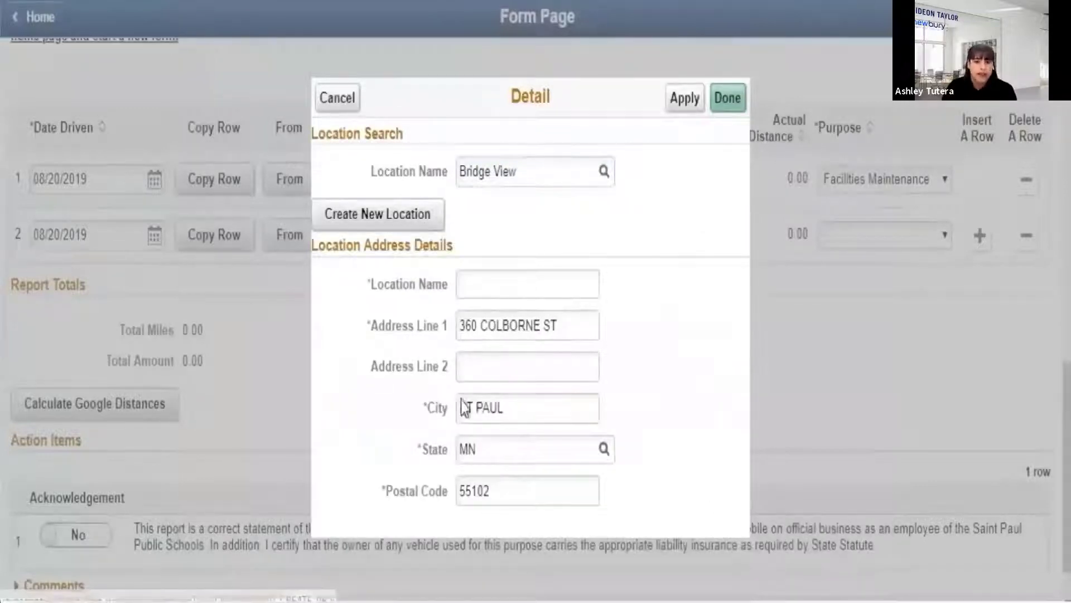
{"action": "left_click", "coordinate": [502, 284]}
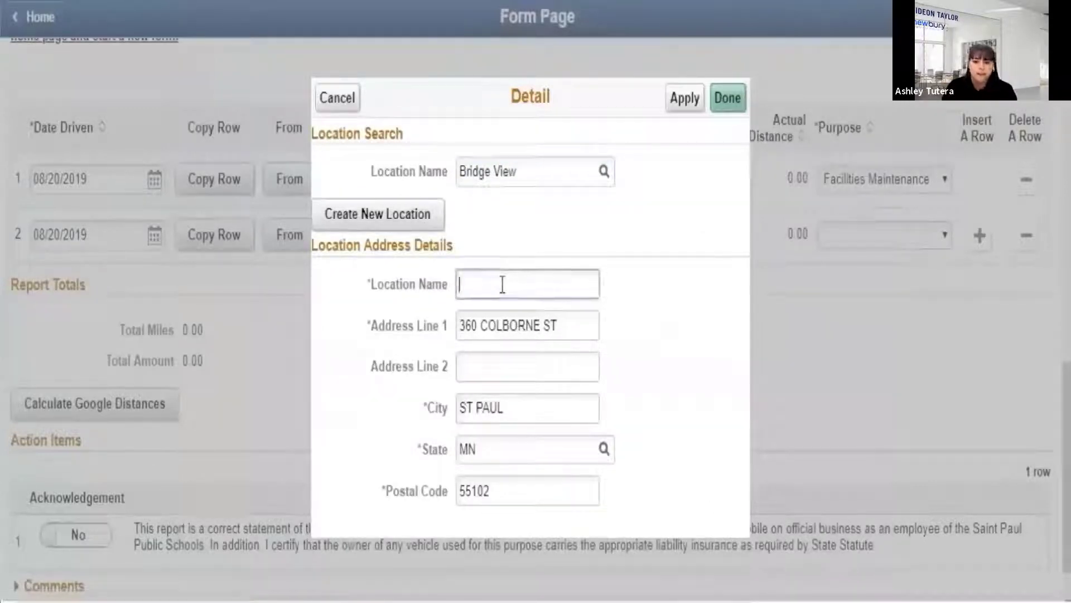
{"action": "type", "text": "Bridge "}
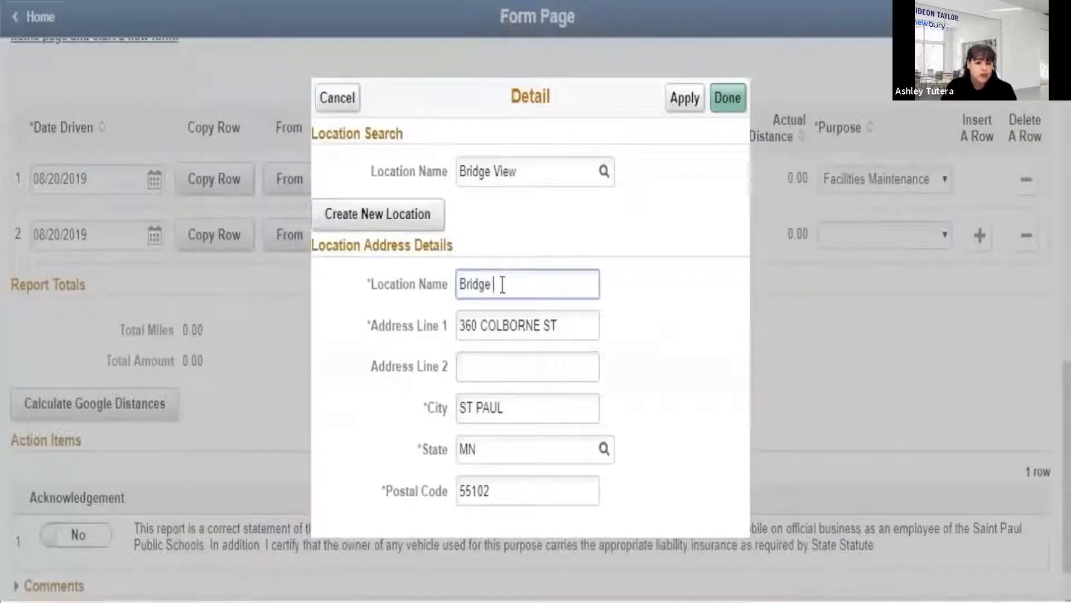
{"action": "type", "text": "View"}
{"action": "left_click", "coordinate": [728, 98]}
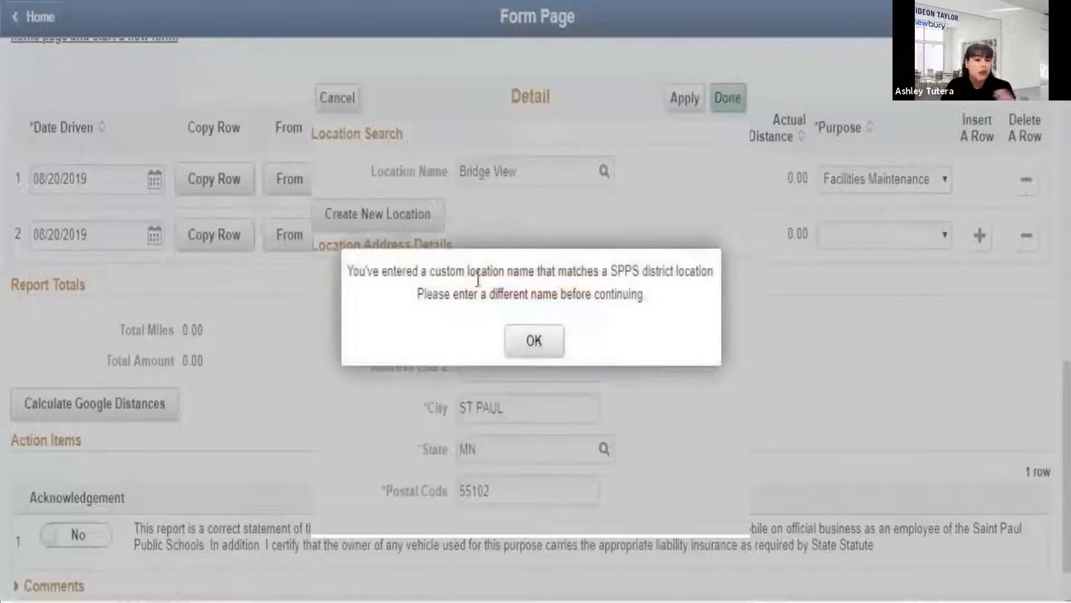
{"action": "left_click", "coordinate": [537, 338]}
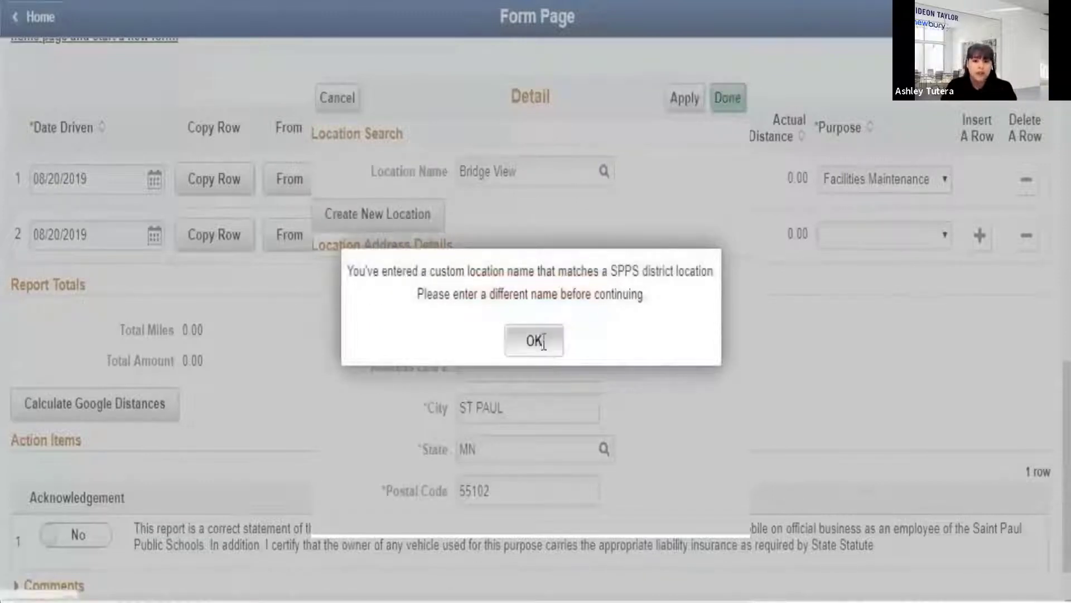
Rename the second trip's custom destination as Test and save it to the trip row
{"action": "type", "text": "Test"}
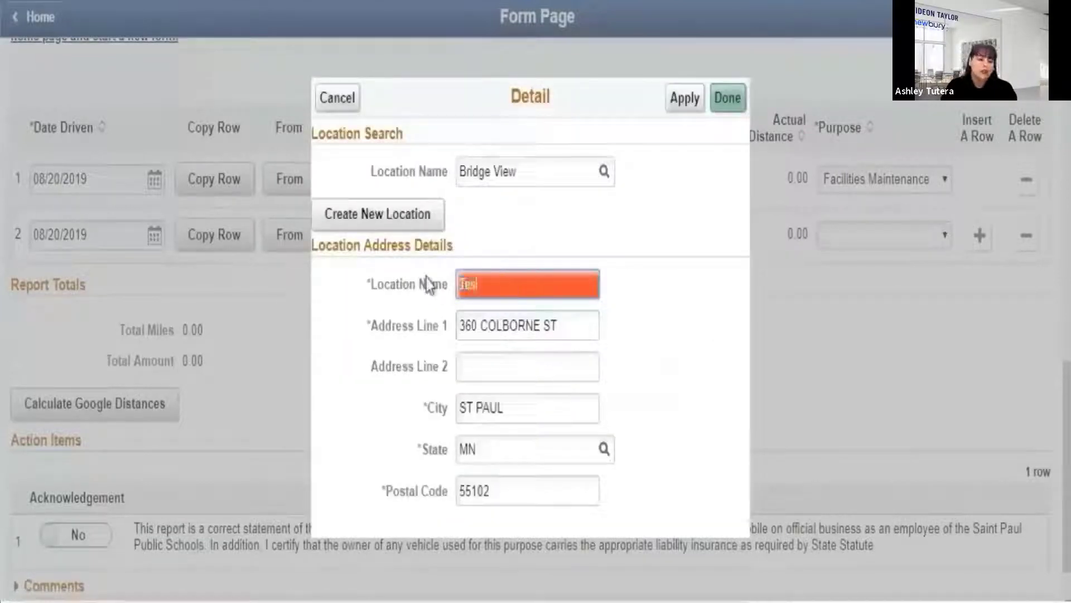
{"action": "left_click", "coordinate": [725, 97]}
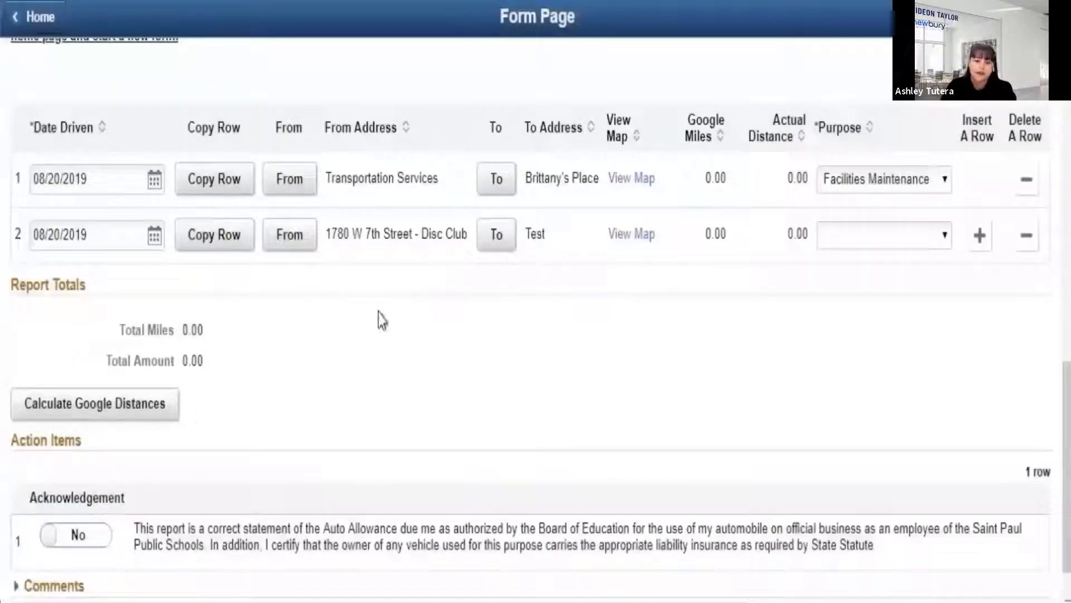
Copy the first trip, from Transportation Services to Brittany's Place, as a third row
{"action": "right_click", "coordinate": [226, 185]}
{"action": "left_click", "coordinate": [199, 187]}
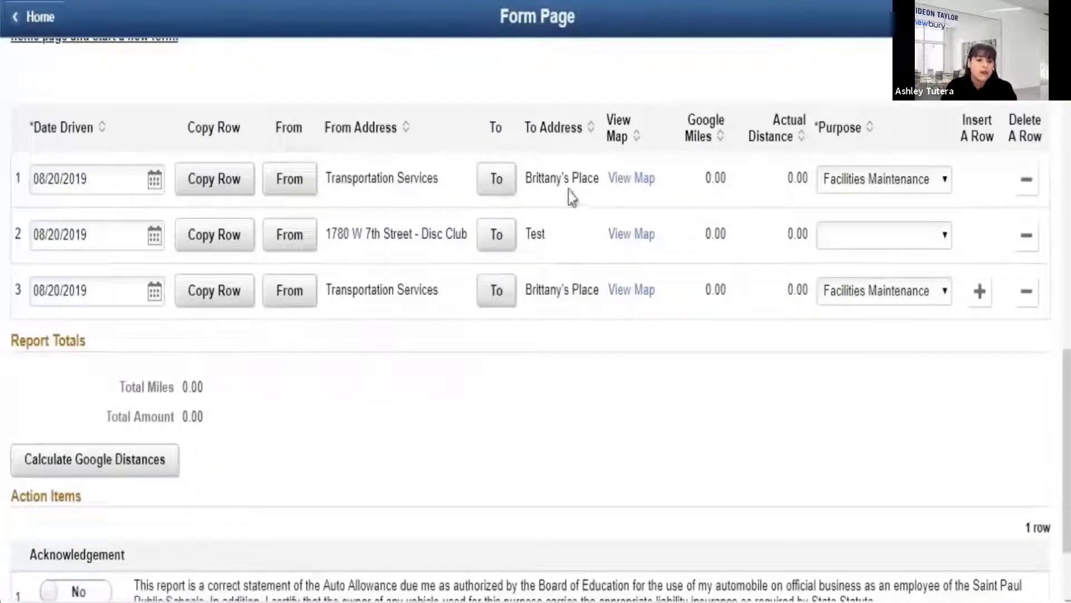
Try to create a custom destination for the third trip under an already used custom location name
{"action": "left_click", "coordinate": [497, 296]}
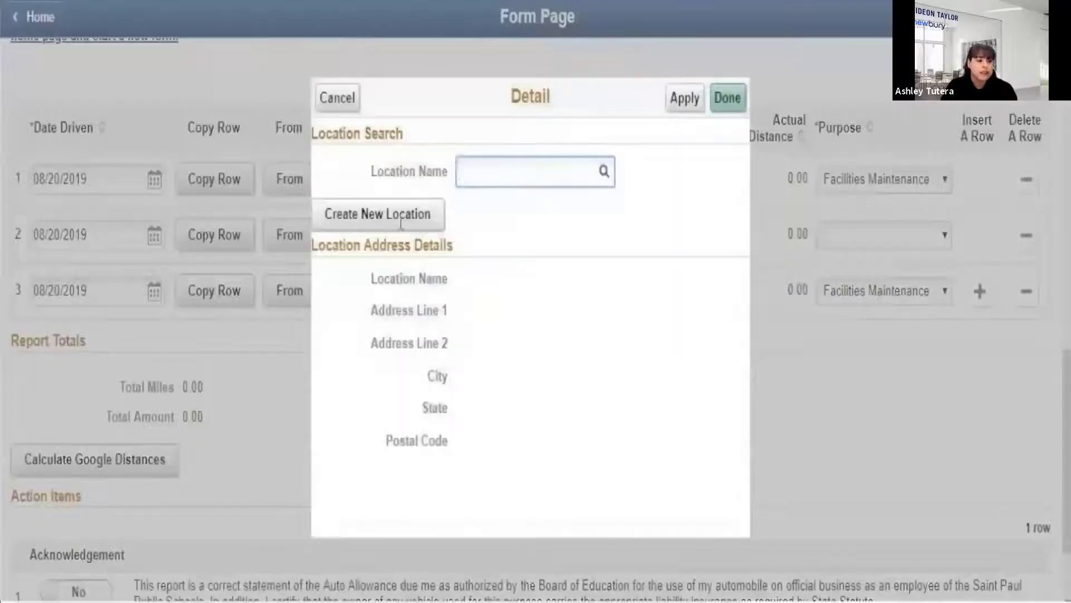
{"action": "left_click", "coordinate": [395, 224]}
{"action": "left_click", "coordinate": [488, 288]}
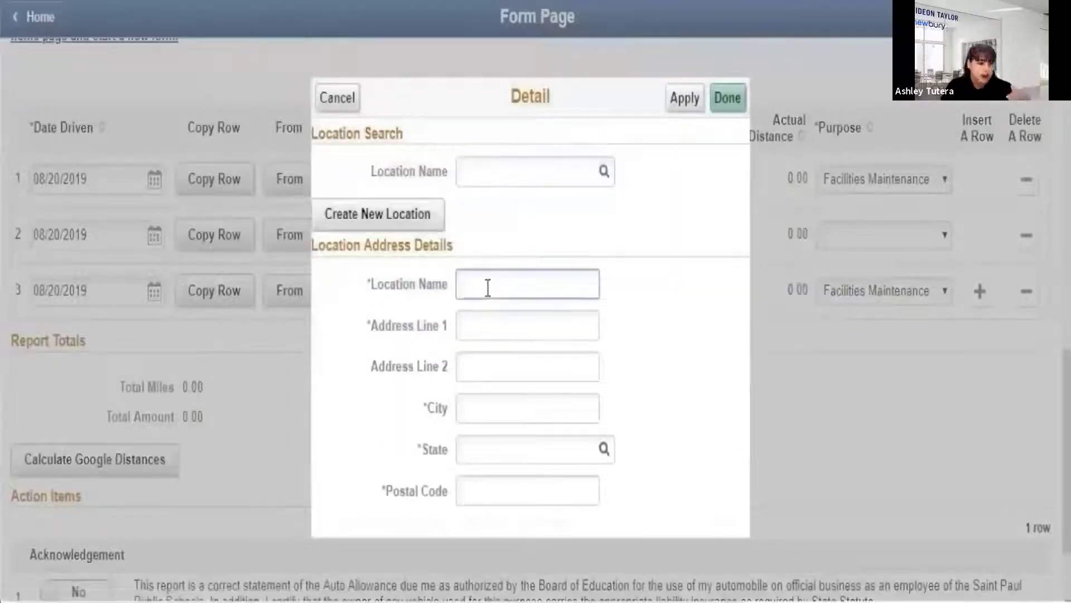
{"action": "key", "text": "Tab"}
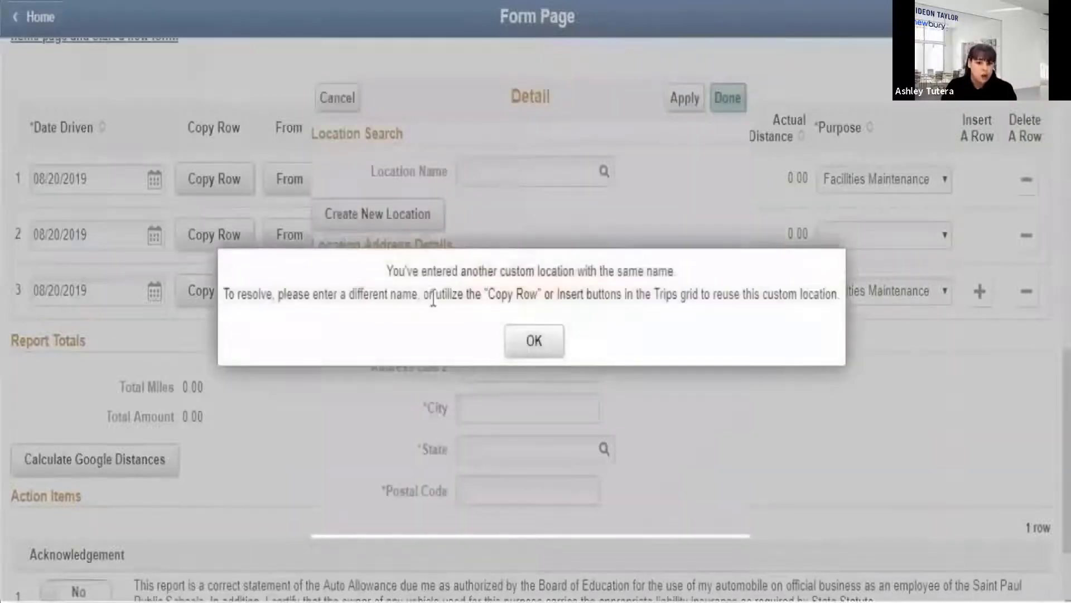
{"action": "left_click", "coordinate": [545, 339]}
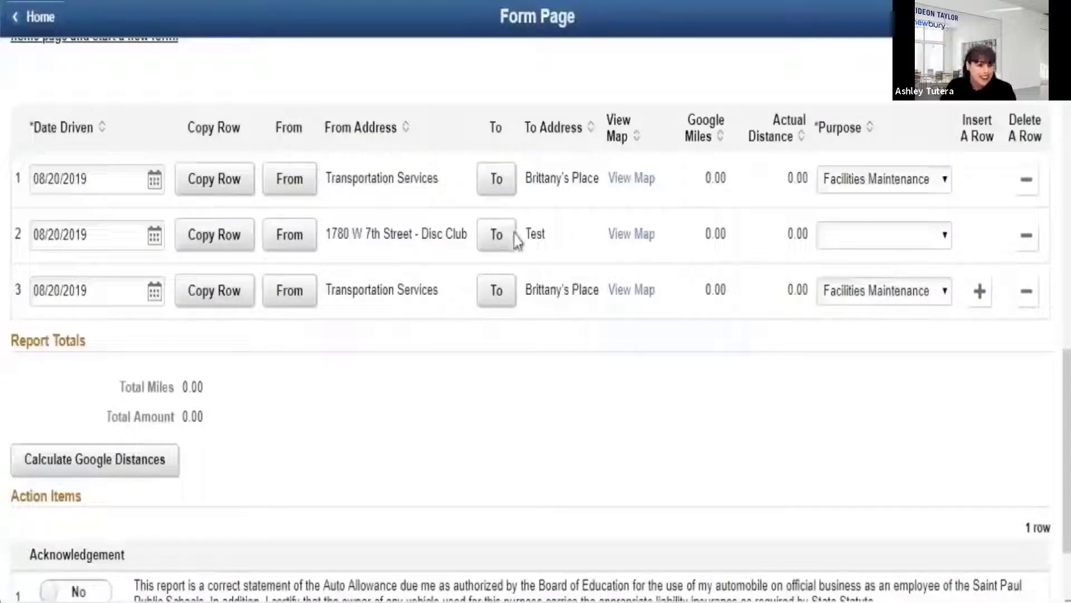
Set the date of the third trip to 08/21/2019
{"action": "left_click", "coordinate": [58, 290]}
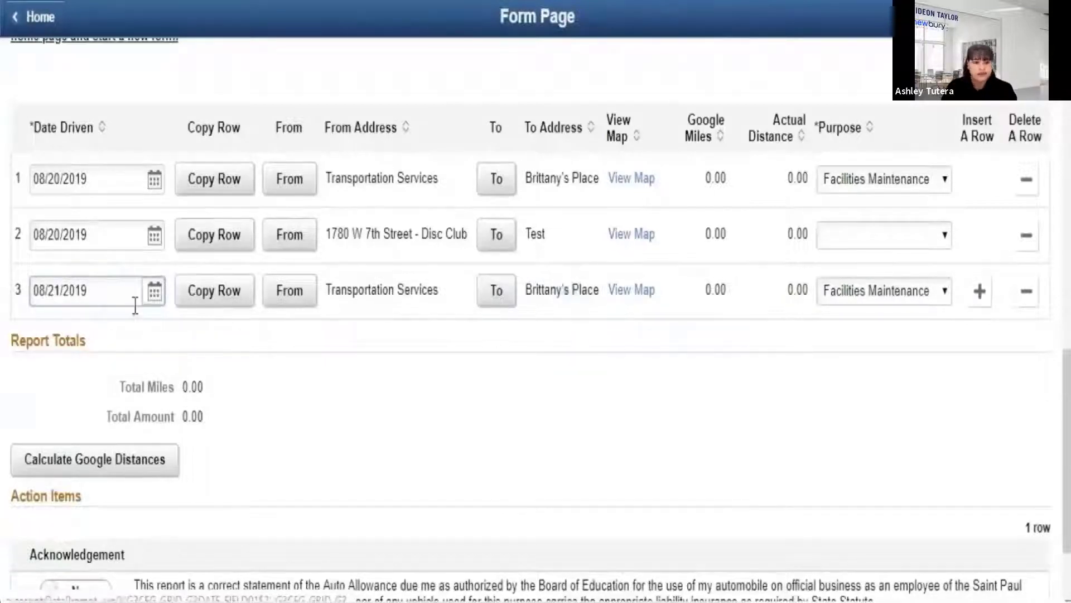
Insert a fourth trip row starting from Brittany's Place and set its destination to 271 Belvidere Bldg
{"action": "left_click", "coordinate": [981, 301]}
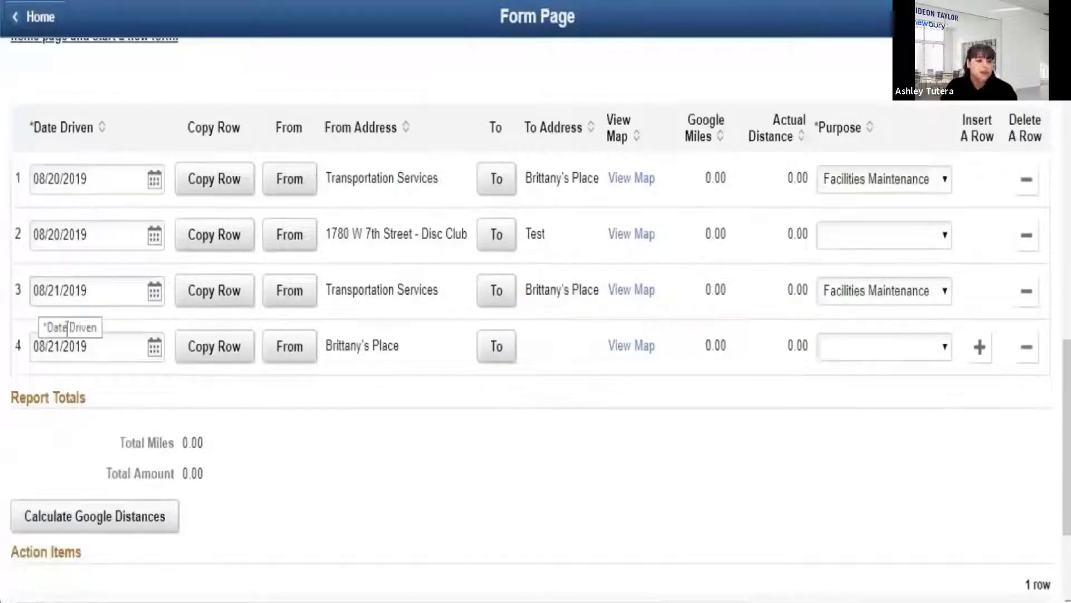
{"action": "left_click", "coordinate": [487, 347]}
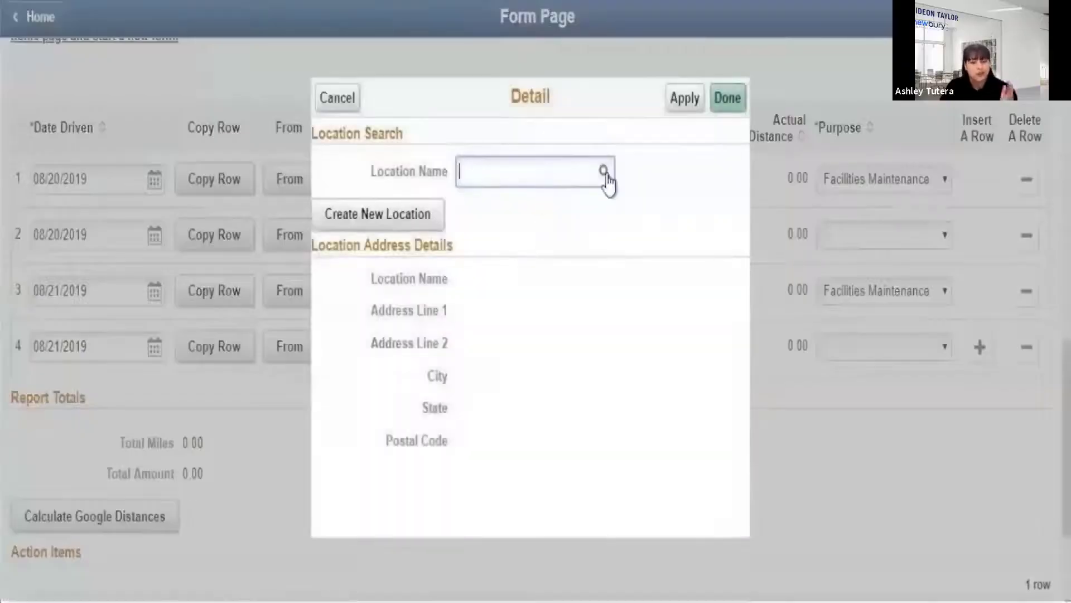
{"action": "left_click", "coordinate": [604, 171]}
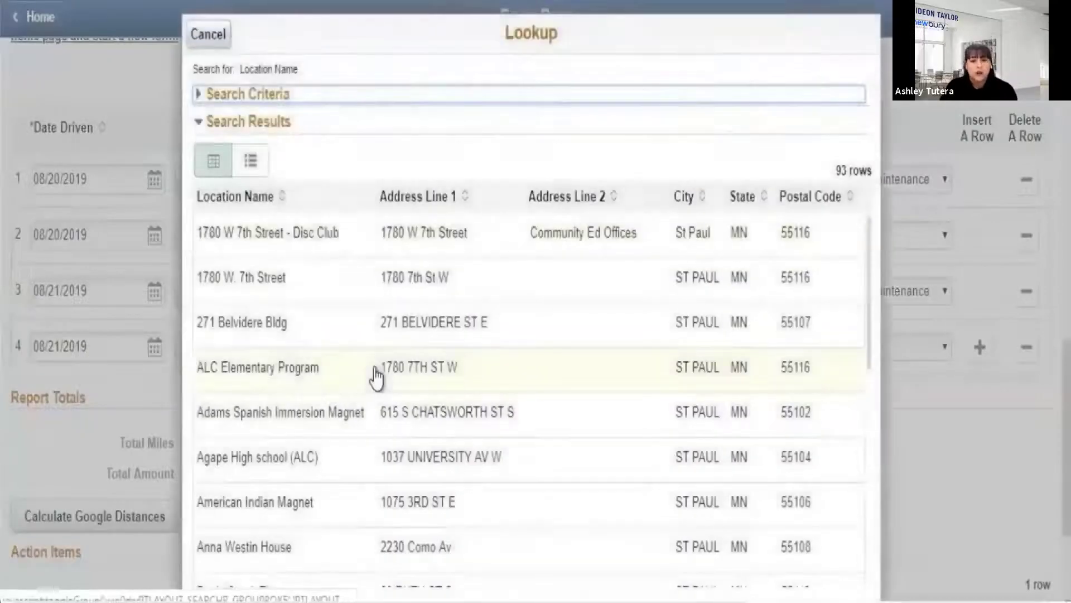
{"action": "left_click", "coordinate": [314, 329]}
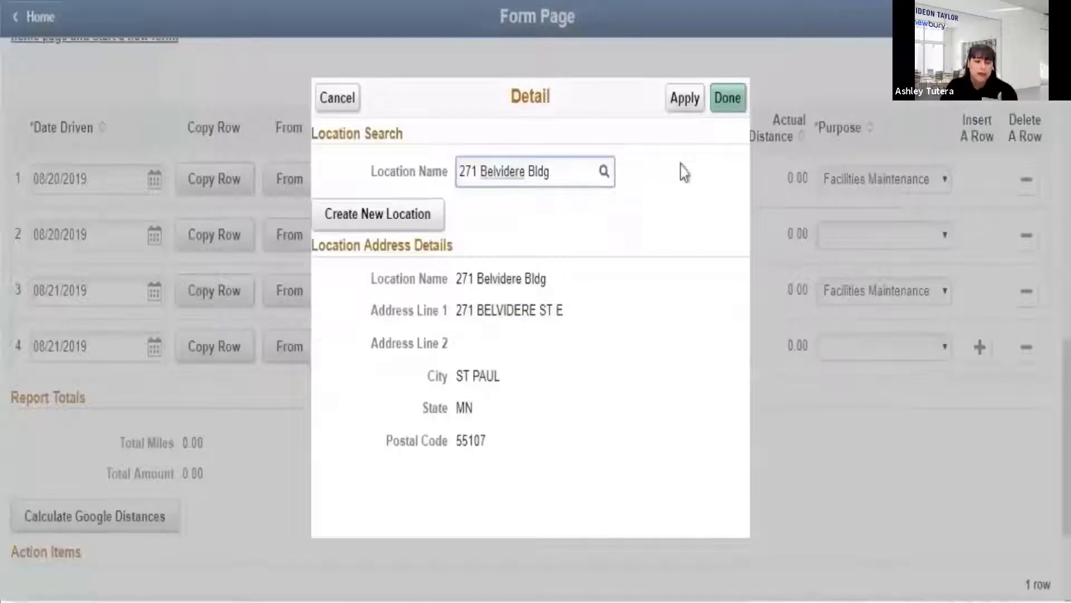
{"action": "right_click", "coordinate": [720, 99]}
{"action": "left_click", "coordinate": [726, 114]}
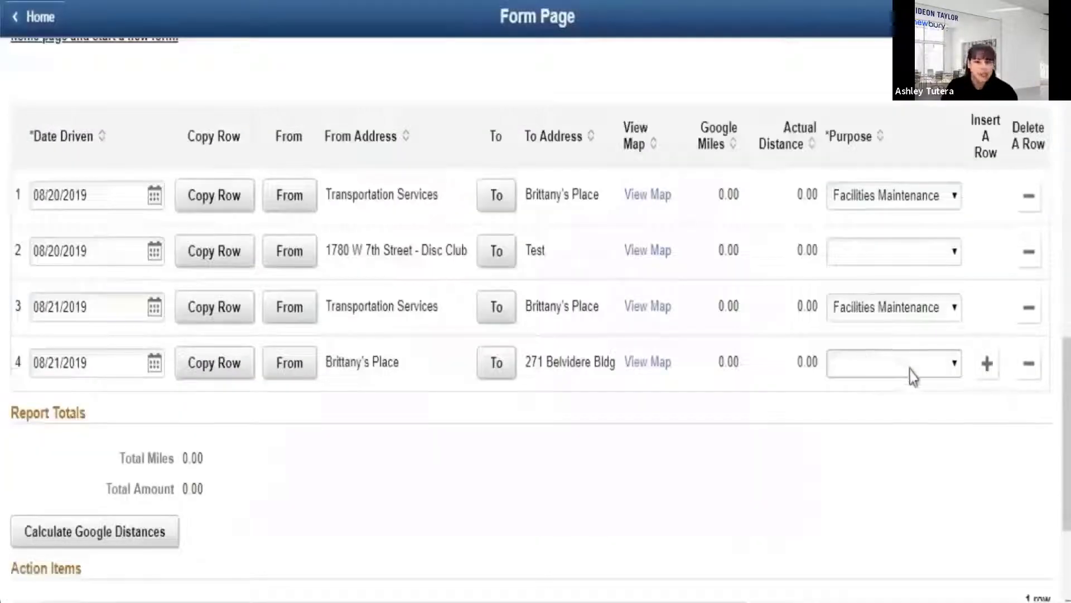
Set the fourth trip's purpose to Other and enter Custom as its custom purpose
{"action": "left_click", "coordinate": [910, 369]}
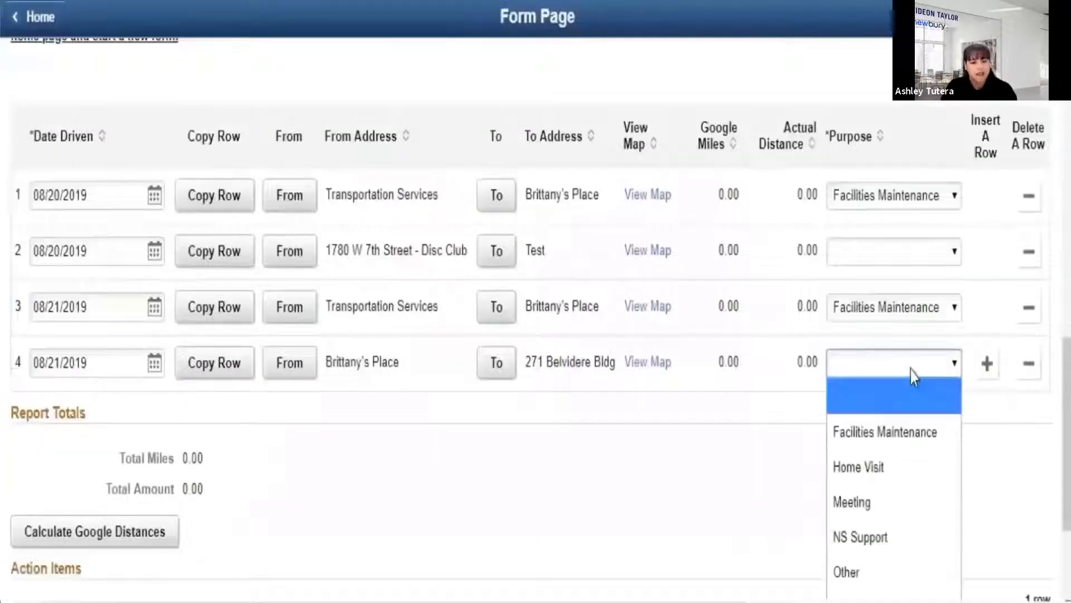
{"action": "left_click", "coordinate": [844, 573]}
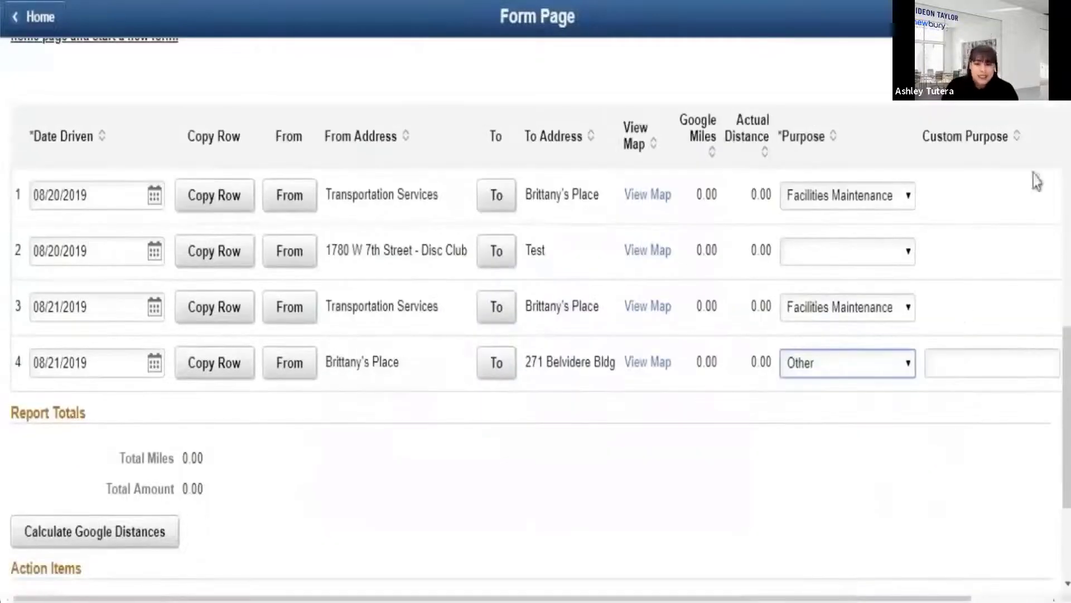
{"action": "left_click", "coordinate": [948, 358]}
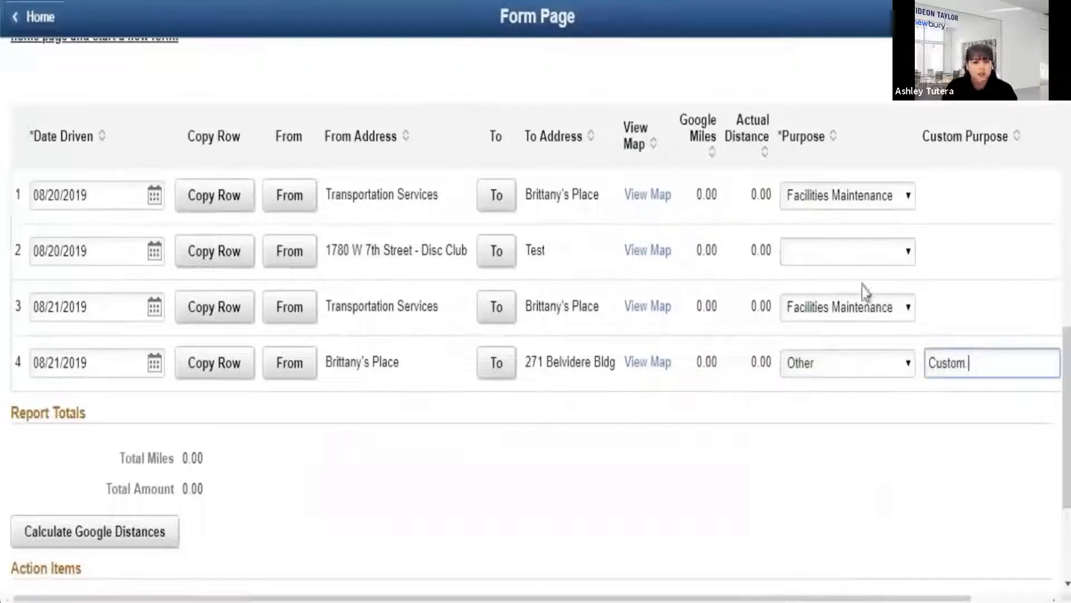
{"action": "left_click", "coordinate": [487, 443]}
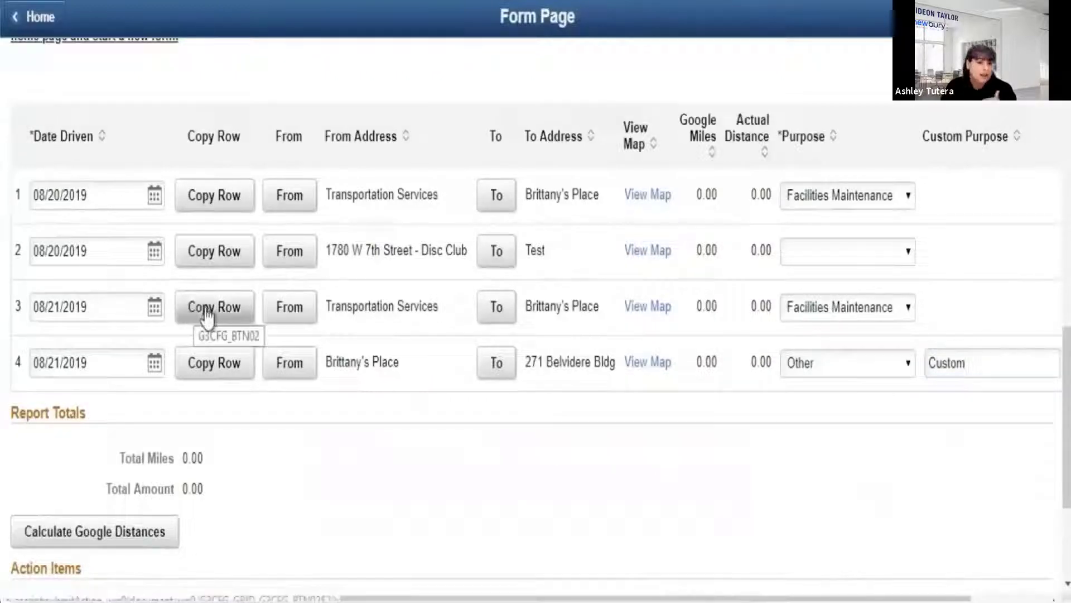
Copy the third trip as a fifth row dated 08/22/2019 and the fourth trip as a sixth row
{"action": "left_click", "coordinate": [206, 313]}
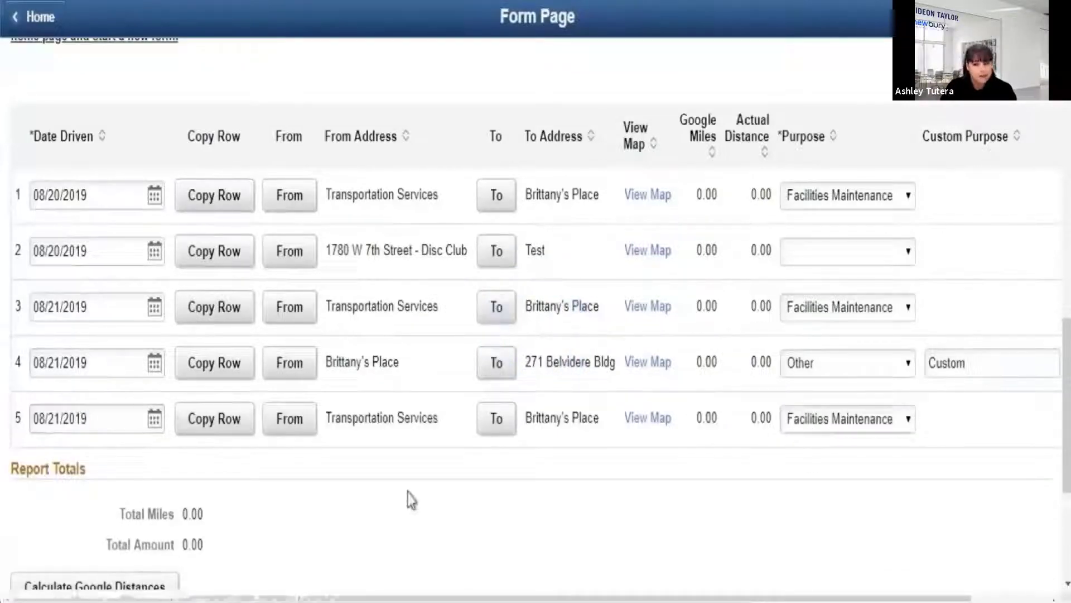
{"action": "left_click", "coordinate": [60, 418]}
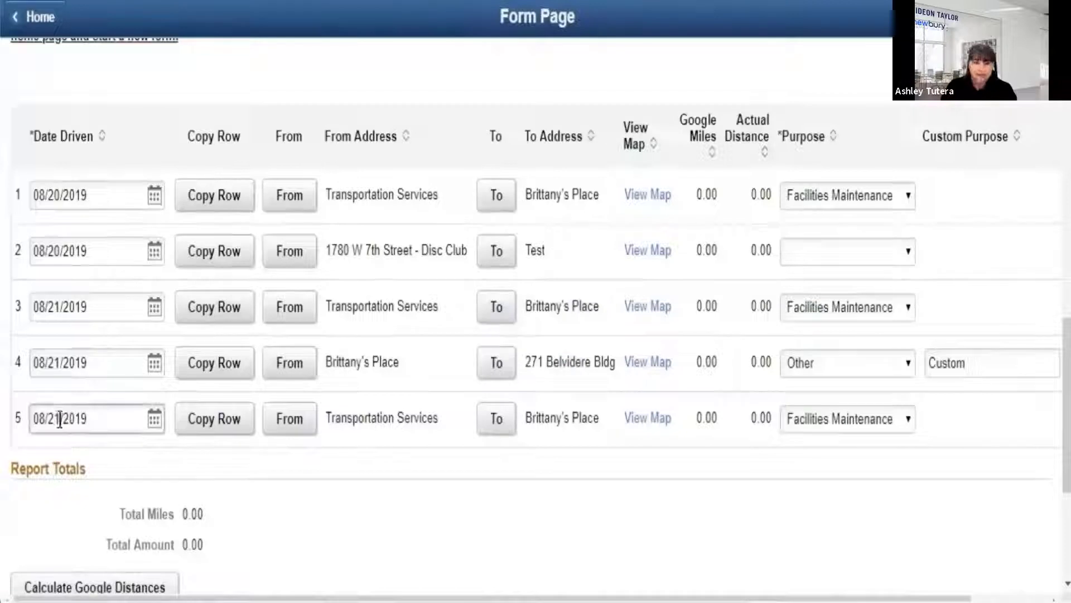
{"action": "key", "text": "Tab"}
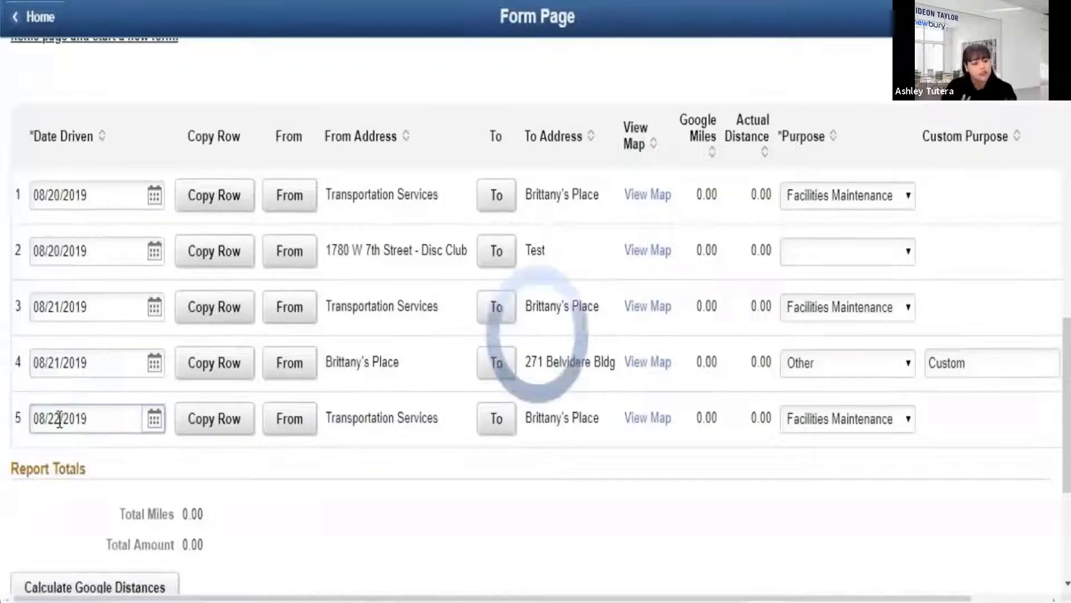
{"action": "left_click", "coordinate": [230, 383]}
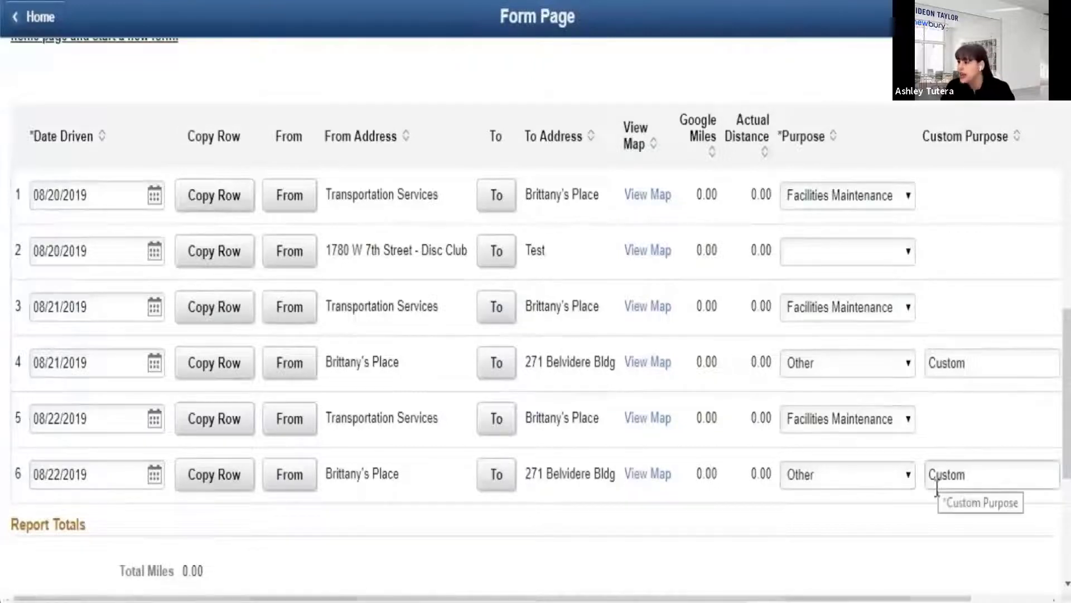
Insert a seventh trip row without a destination and try to calculate the Google distances
{"action": "scroll", "coordinate": [1005, 580], "scroll_direction": "right", "scroll_amount": 3}
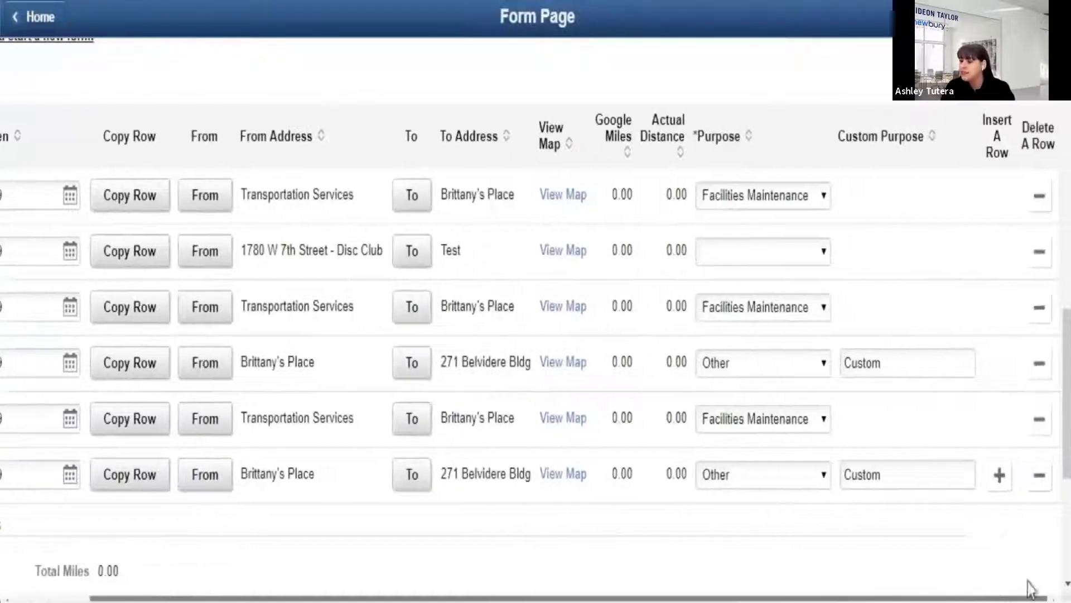
{"action": "left_click", "coordinate": [1000, 476]}
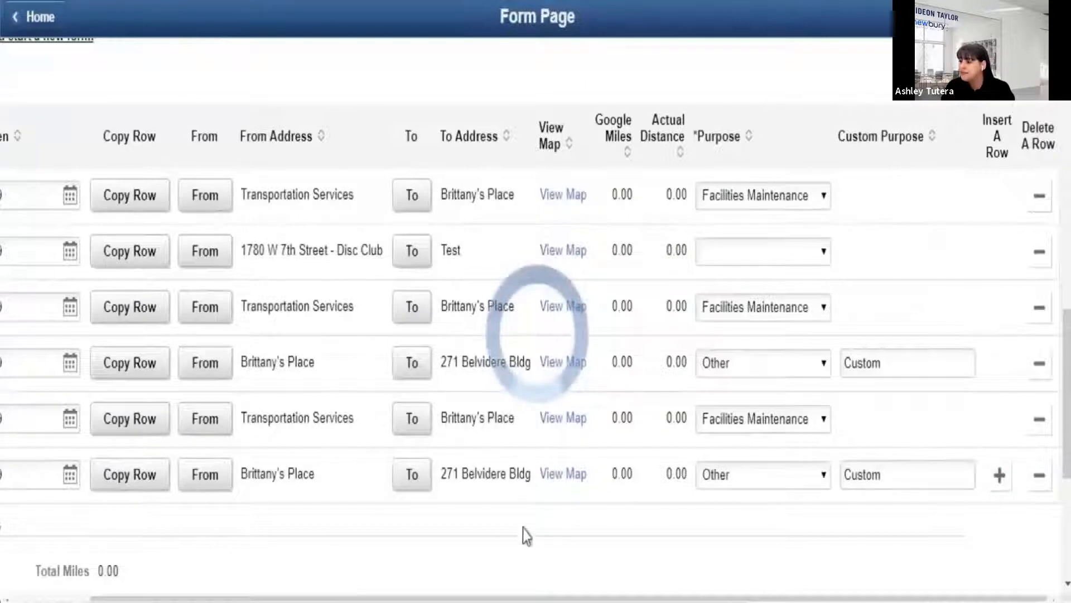
{"action": "scroll", "coordinate": [520, 570], "scroll_direction": "down", "scroll_amount": 5}
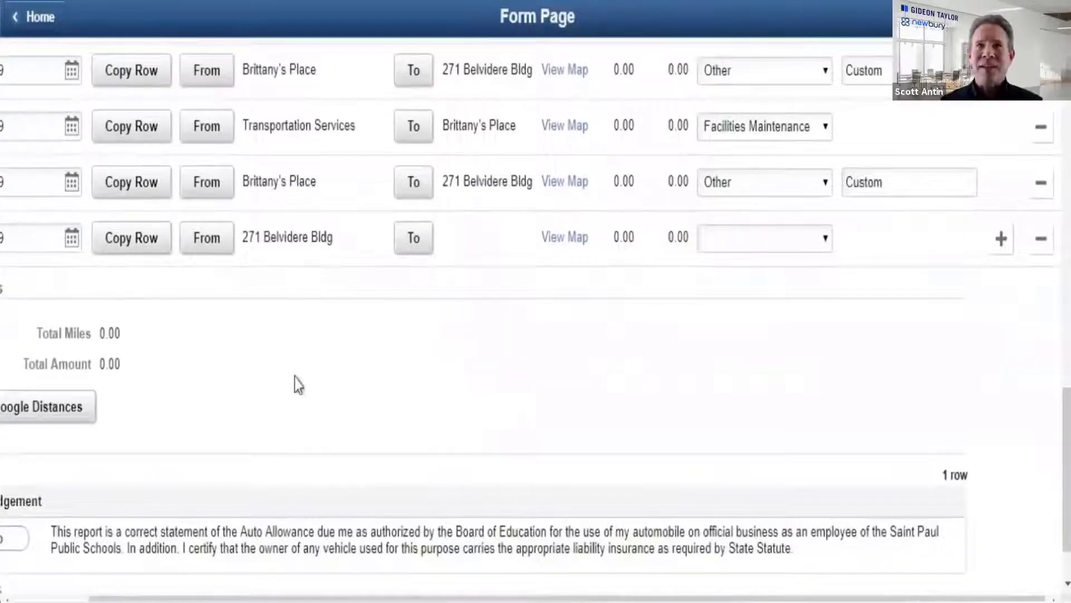
{"action": "scroll", "coordinate": [295, 377], "scroll_direction": "left", "scroll_amount": 3}
{"action": "right_click", "coordinate": [120, 411]}
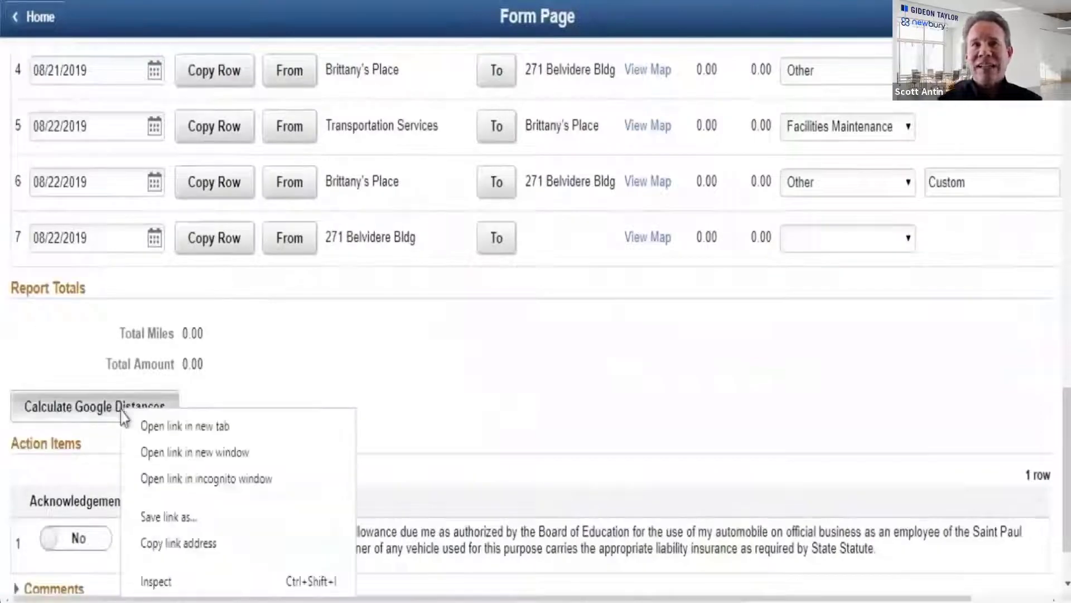
{"action": "left_click", "coordinate": [121, 411]}
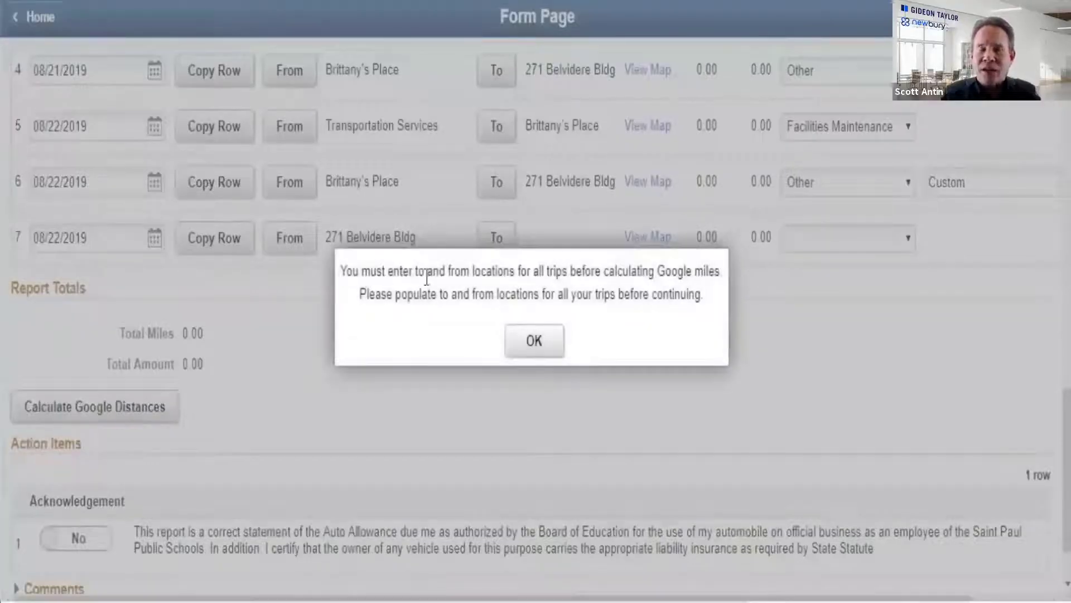
{"action": "left_click", "coordinate": [534, 341]}
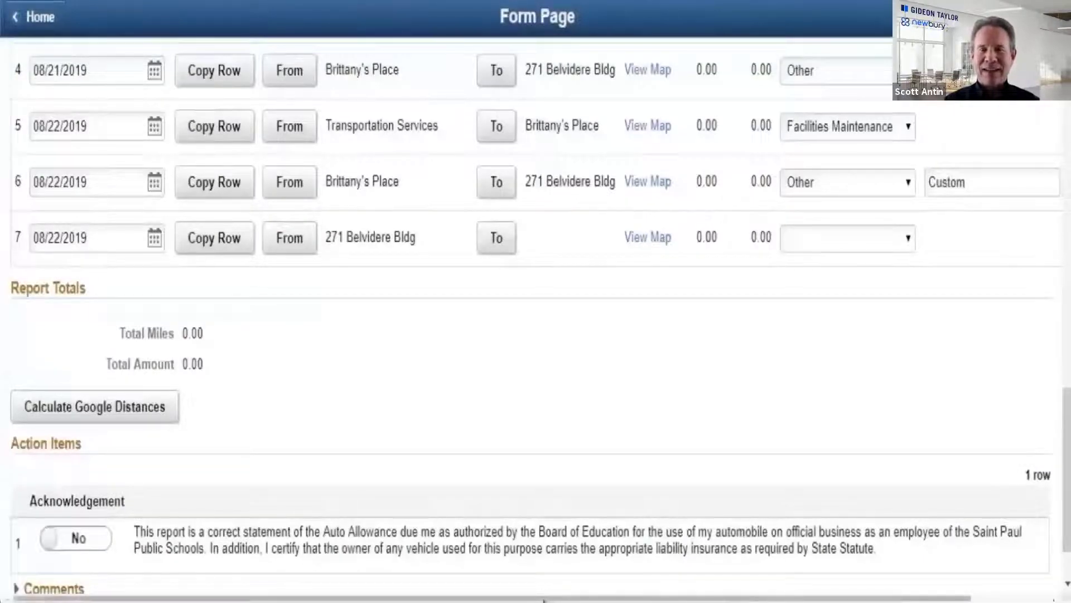
Delete the incomplete seventh trip row
{"action": "left_click_drag", "start_coordinate": [544, 600], "coordinate": [748, 581]}
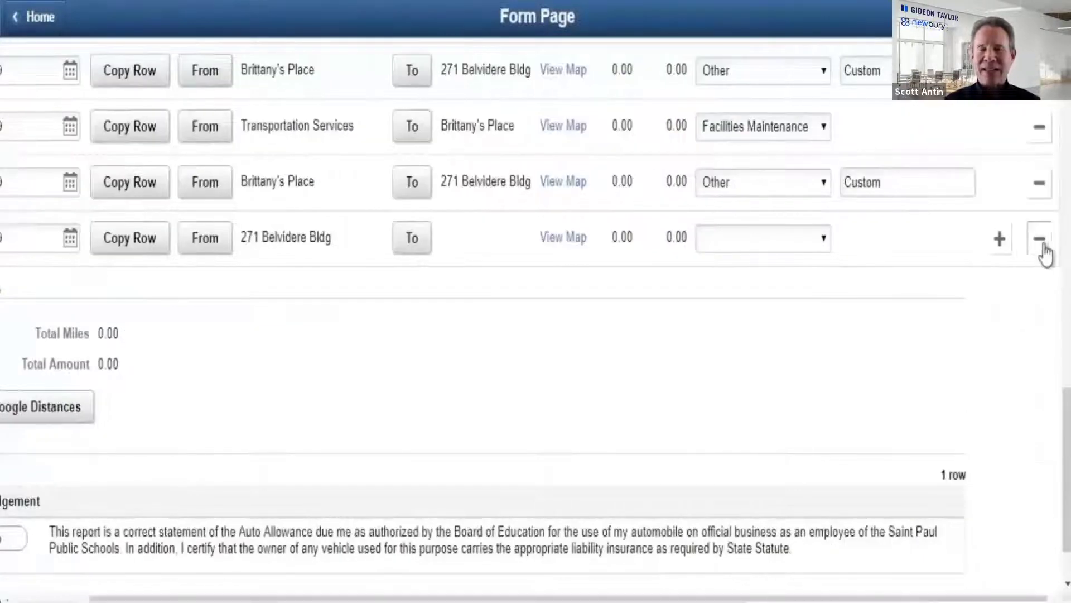
{"action": "left_click", "coordinate": [1041, 246]}
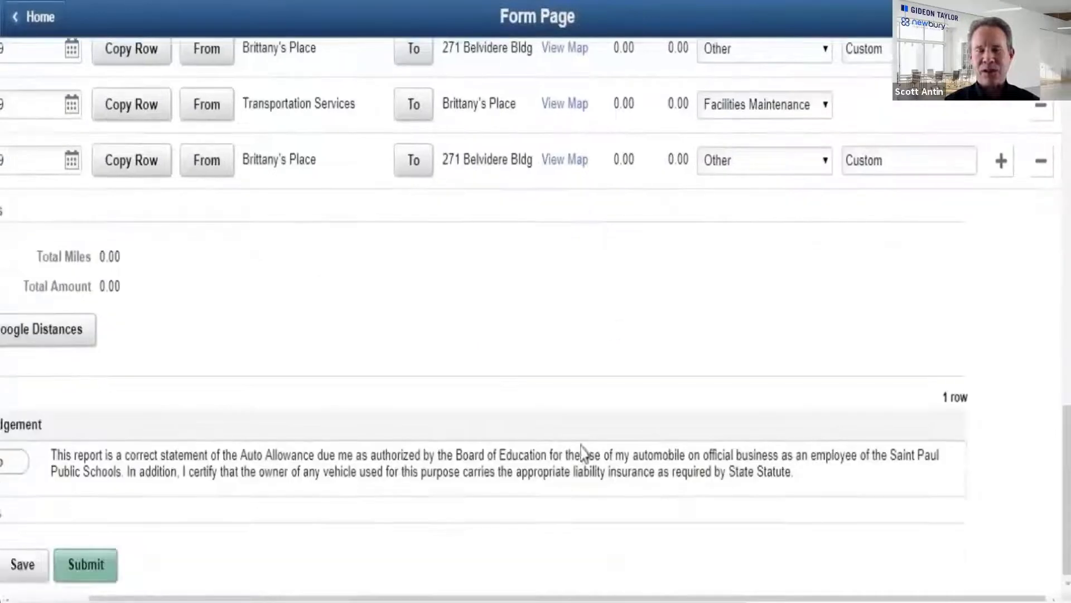
{"action": "left_click_drag", "start_coordinate": [556, 598], "coordinate": [227, 581]}
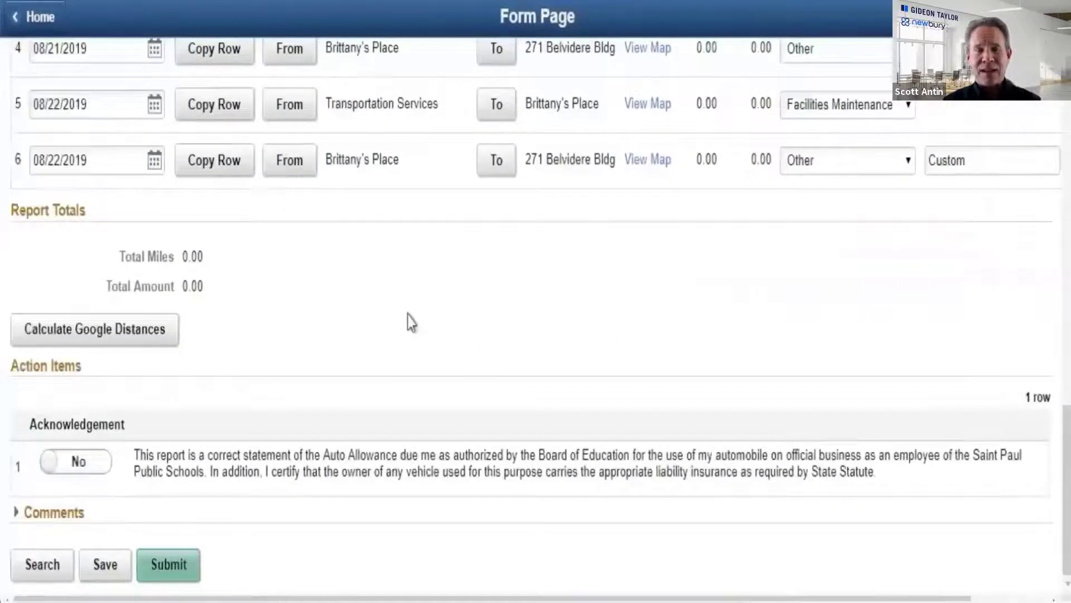
Set the purpose of the second trip, from 1780 W 7th Street - Disc Club to Test, to Meeting
{"action": "scroll", "coordinate": [410, 321], "scroll_direction": "up", "scroll_amount": 6}
{"action": "scroll", "coordinate": [411, 322], "scroll_direction": "up", "scroll_amount": 2}
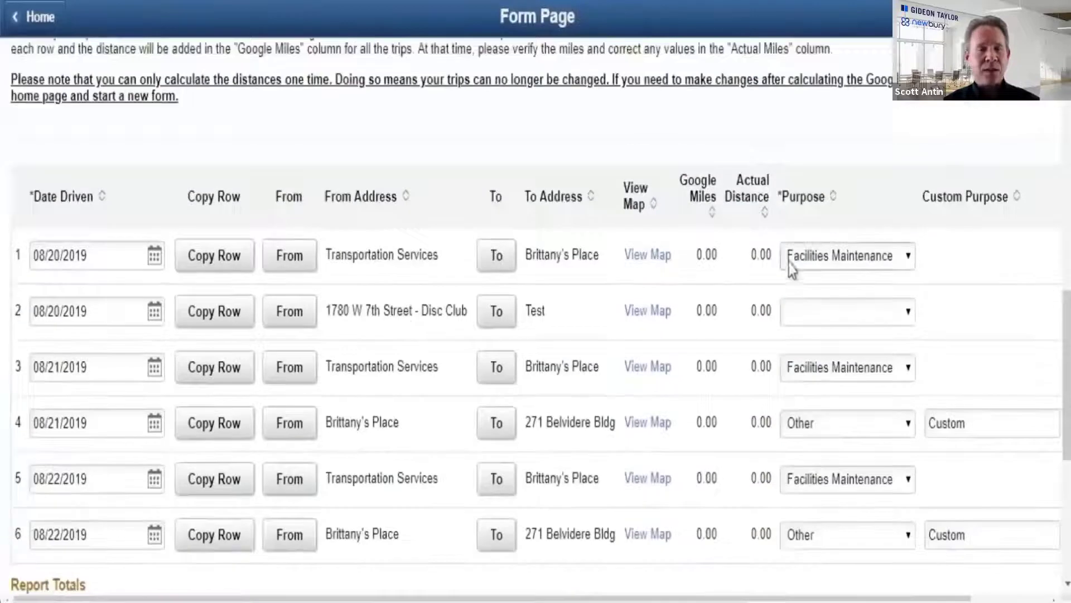
{"action": "left_click", "coordinate": [832, 311]}
{"action": "left_click", "coordinate": [844, 447]}
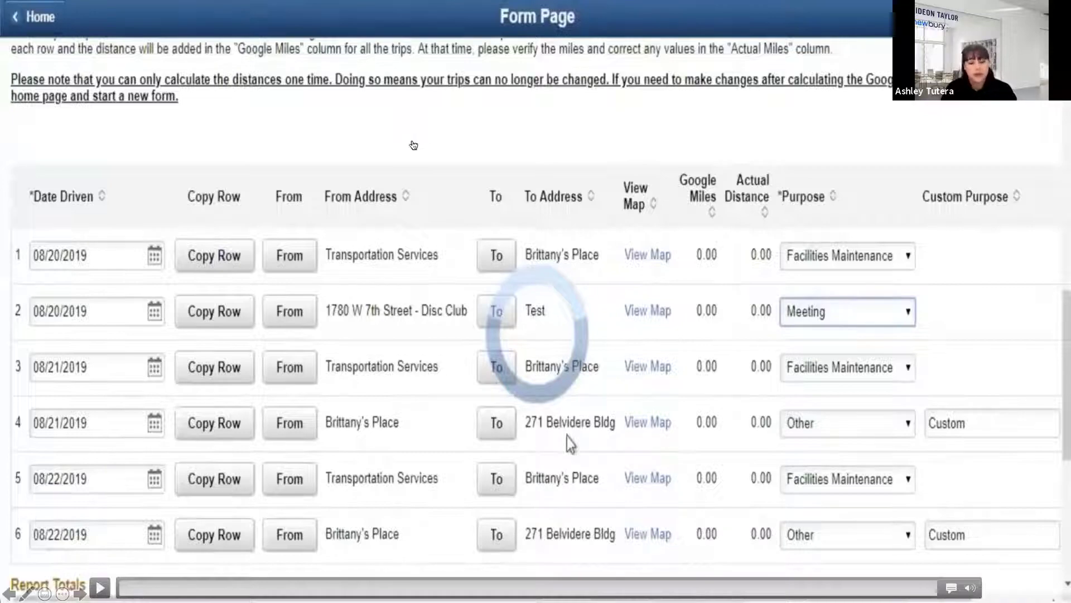
Advance the slideshow through the Mileage Report Highlighted Features slide to the mileage report update recording
{"action": "key", "text": "Right"}
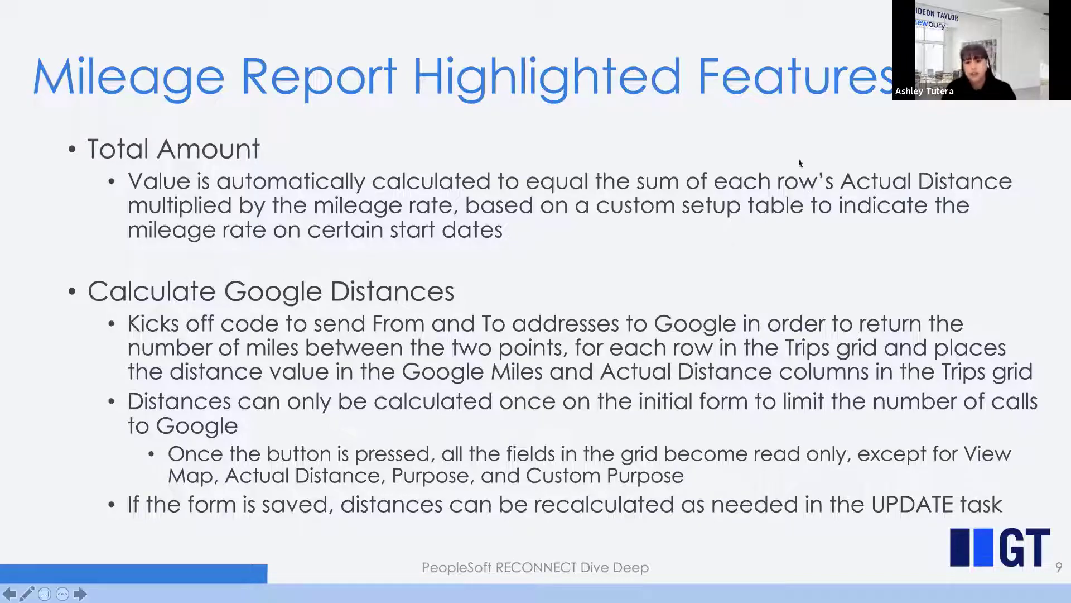
{"action": "left_click", "coordinate": [674, 226]}
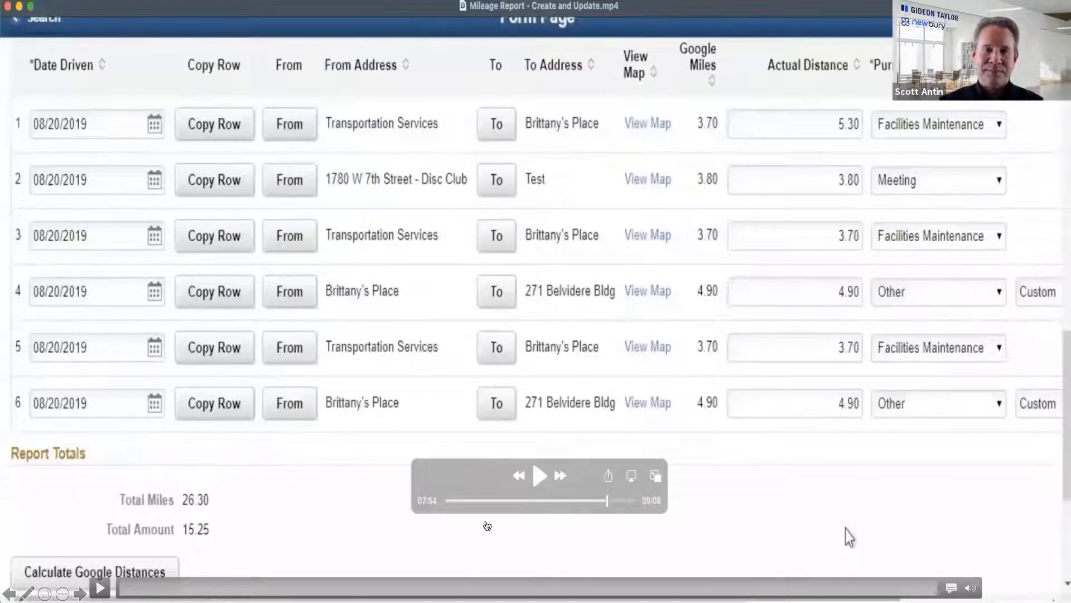
{"action": "left_click", "coordinate": [469, 535]}
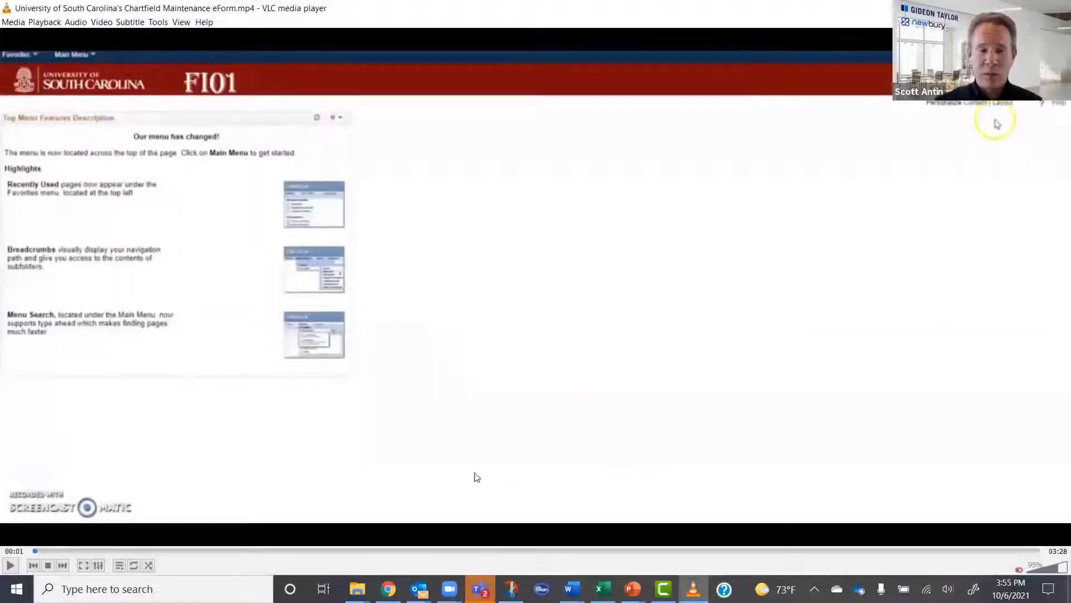
Play the University of South Carolina Chartfield Maintenance eForm video full screen in VLC and pause it at the blank Transaction Information form
{"action": "left_click", "coordinate": [83, 565]}
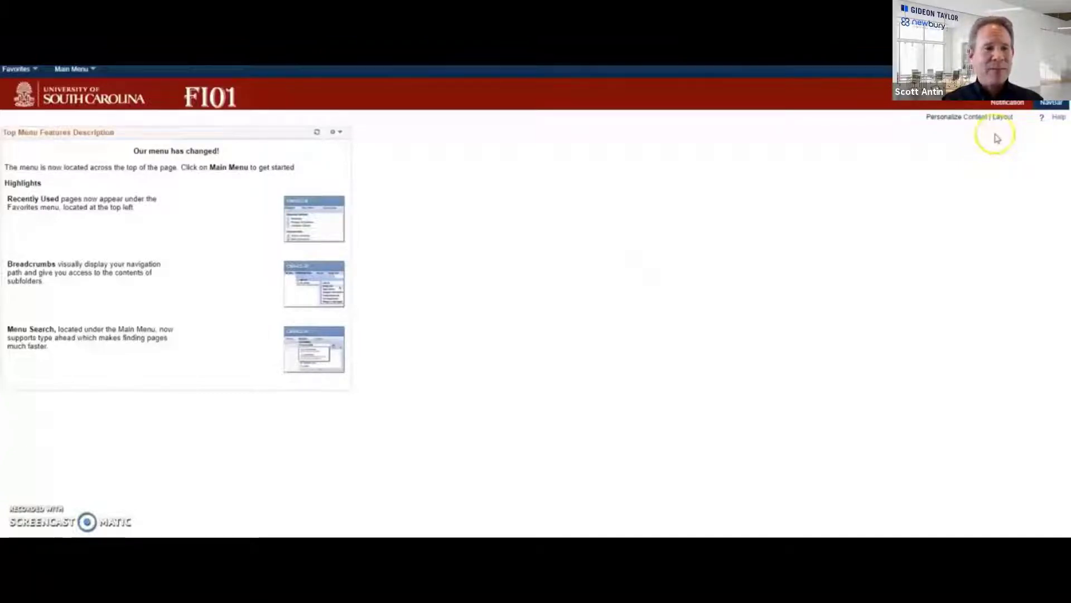
{"action": "mouse_move", "coordinate": [9, 534]}
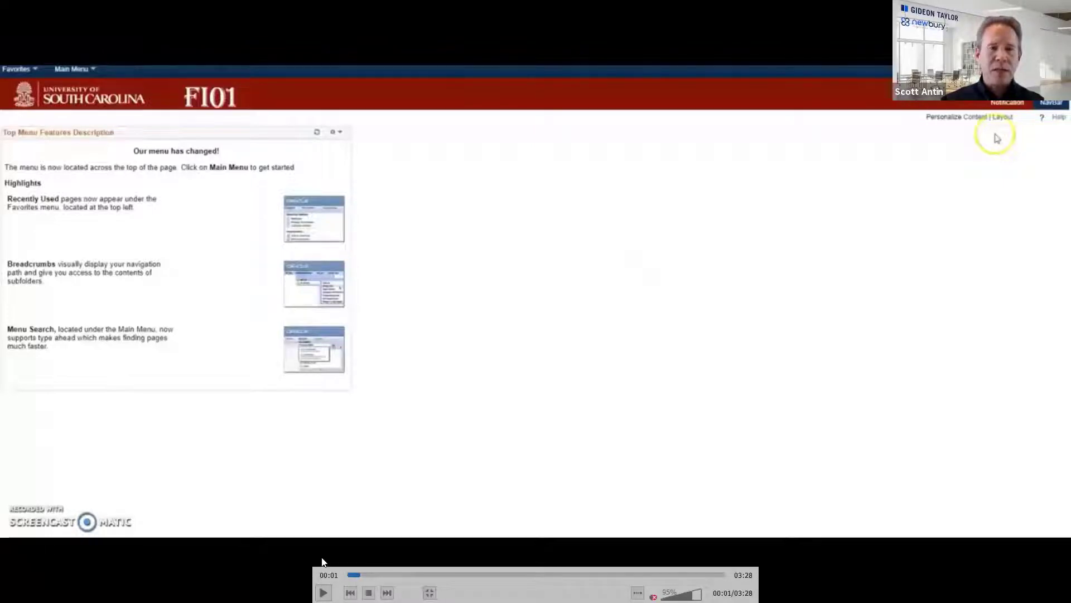
{"action": "mouse_move", "coordinate": [352, 522]}
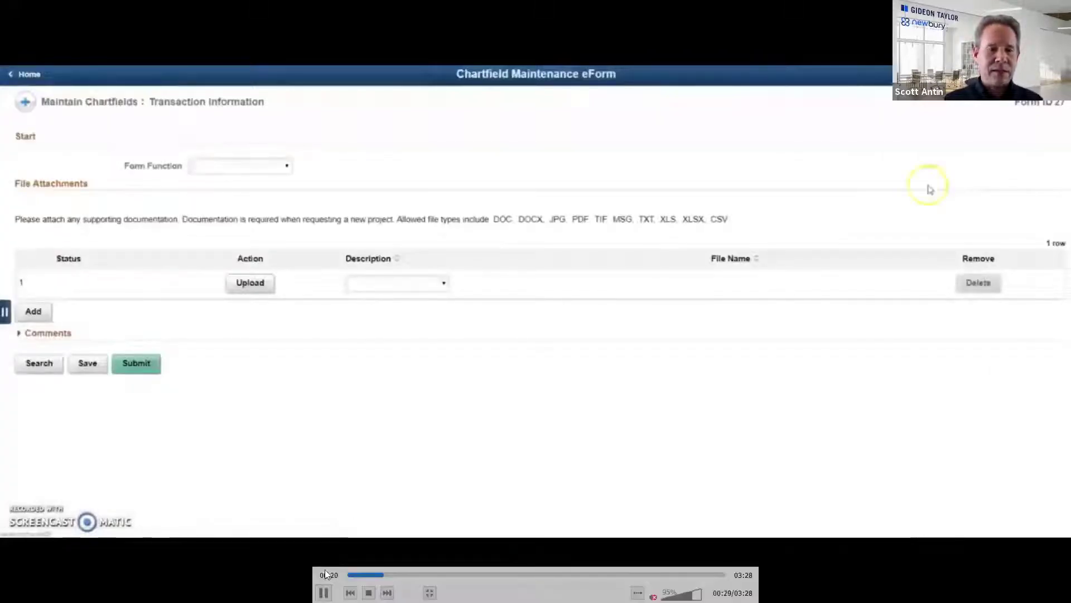
{"action": "key", "text": "space"}
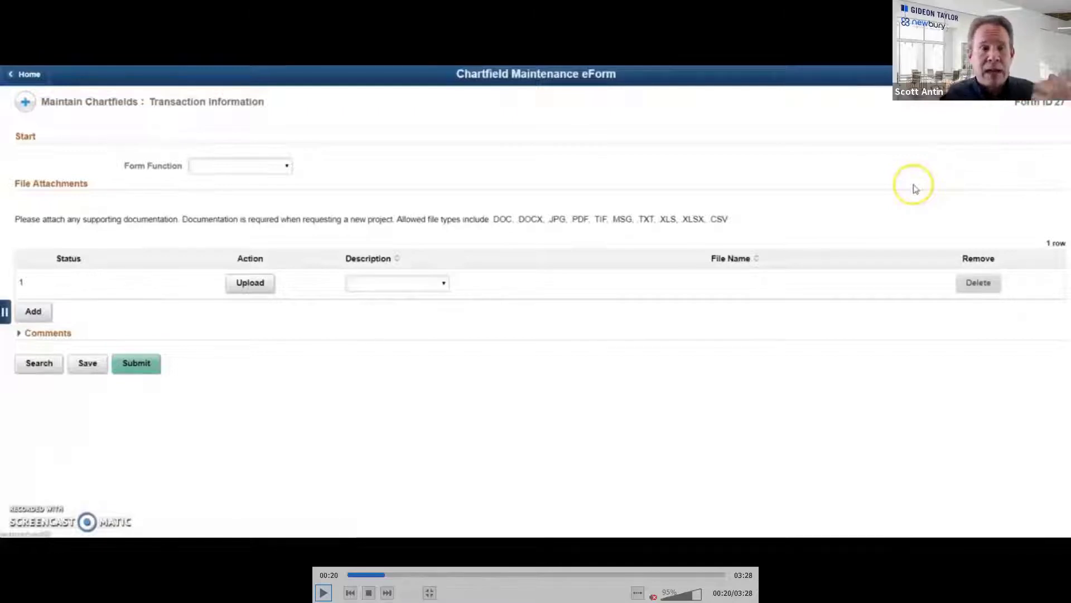
Resume the video, rewind it to before the form opens, and pause again at the blank Transaction Information form
{"action": "left_click", "coordinate": [323, 593]}
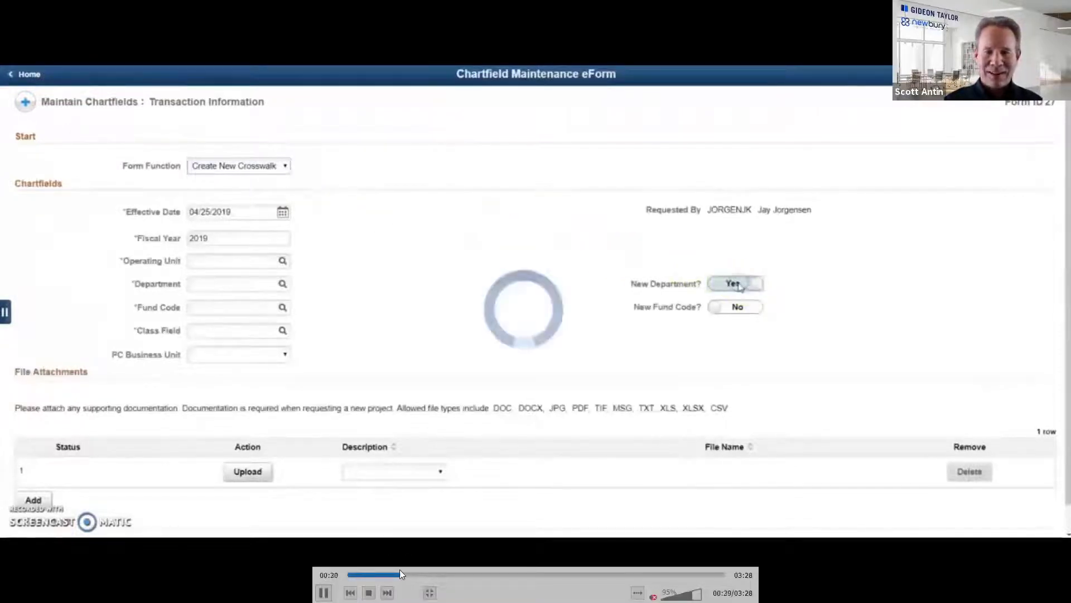
{"action": "left_click", "coordinate": [361, 575]}
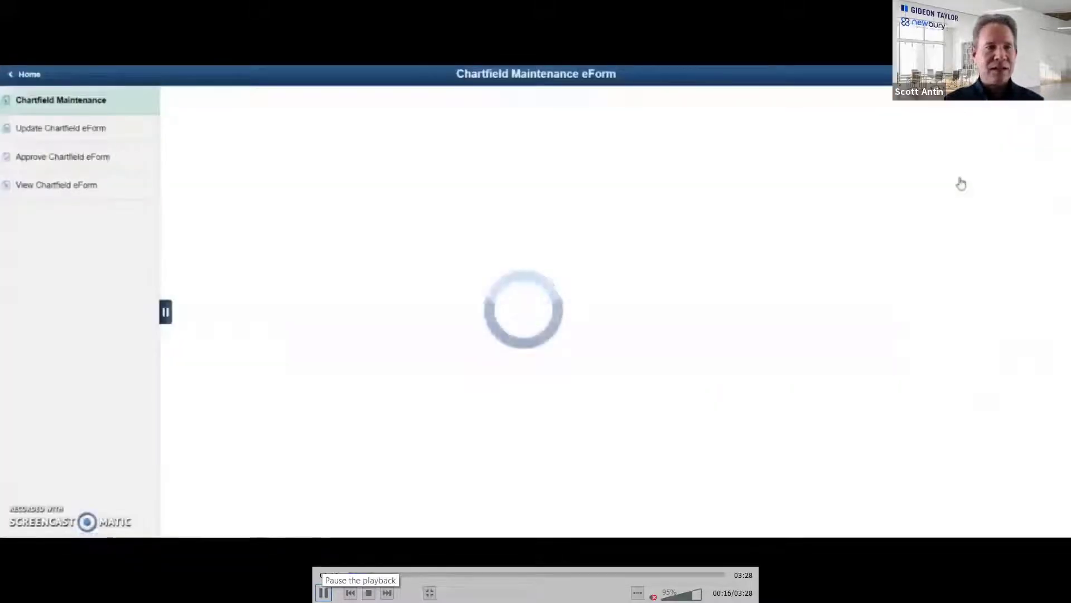
{"action": "left_click", "coordinate": [324, 592]}
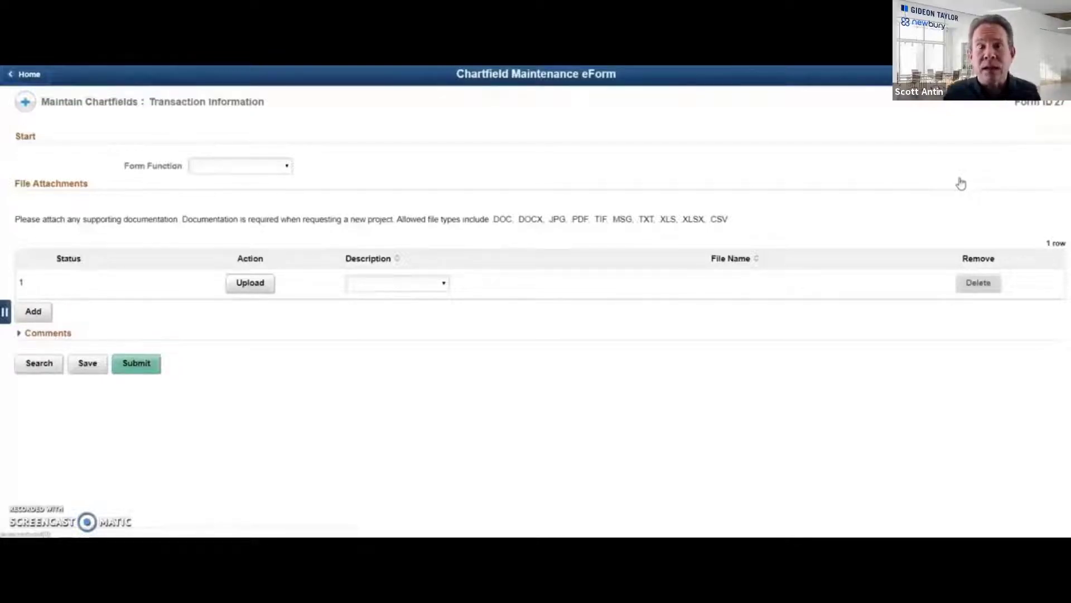
{"action": "mouse_move", "coordinate": [186, 574]}
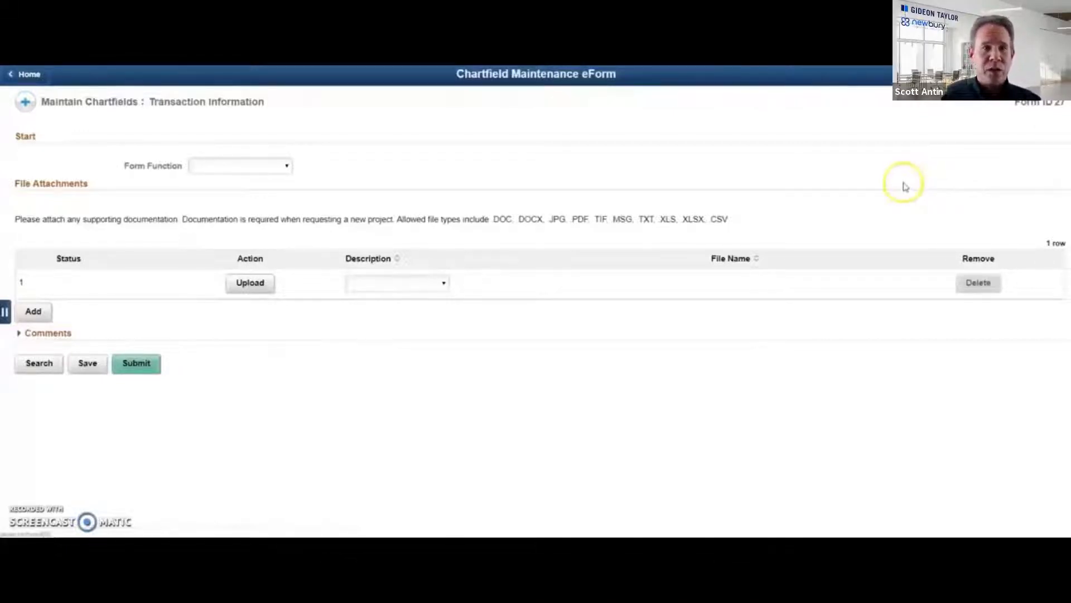
Set the form function to Create New Crosswalk Entry
{"action": "left_click", "coordinate": [267, 166]}
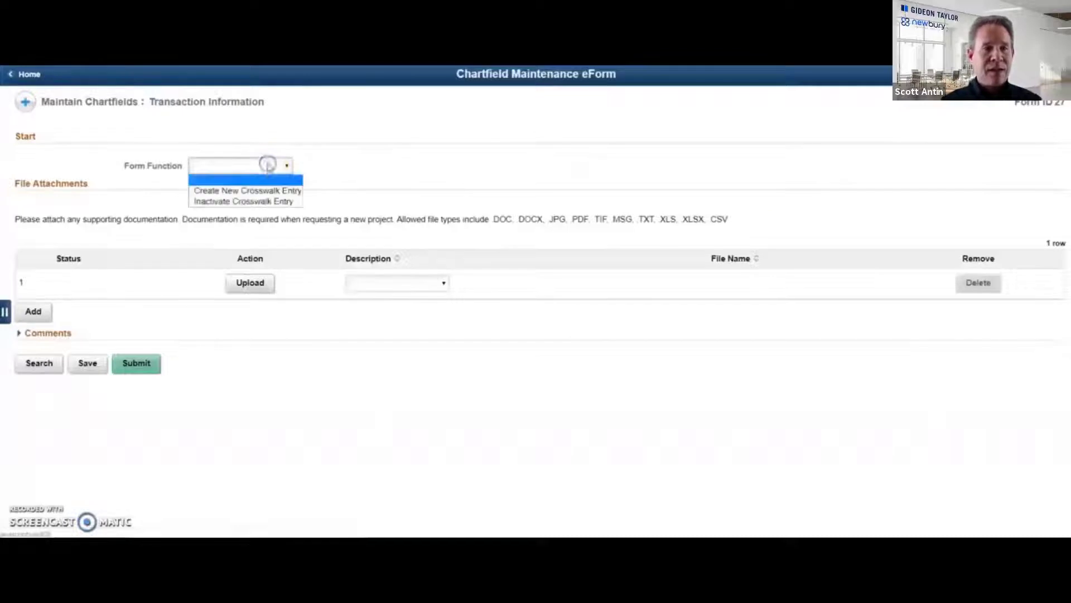
{"action": "left_click", "coordinate": [249, 191]}
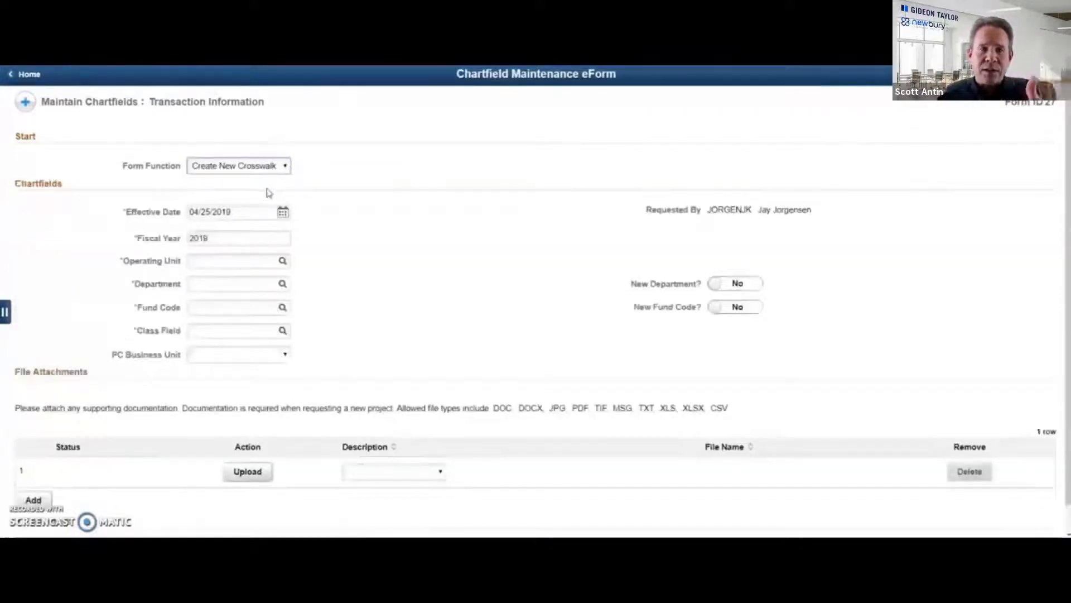
Switch New Department to Yes, examine the Request for New Department section, and switch it back to No
{"action": "left_click", "coordinate": [738, 284]}
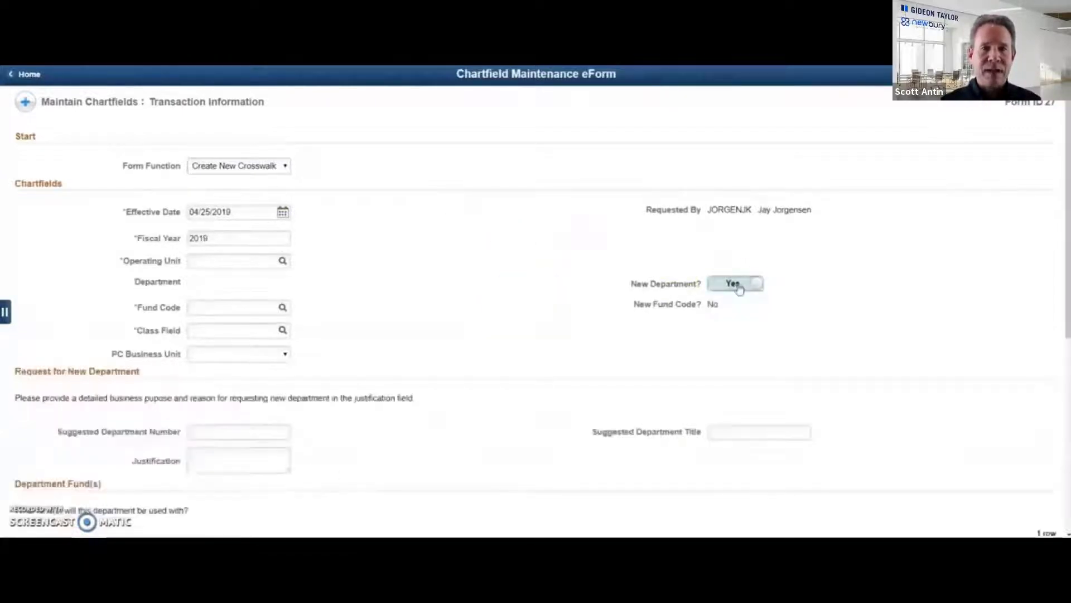
{"action": "scroll", "coordinate": [737, 290], "scroll_direction": "down", "scroll_amount": 4}
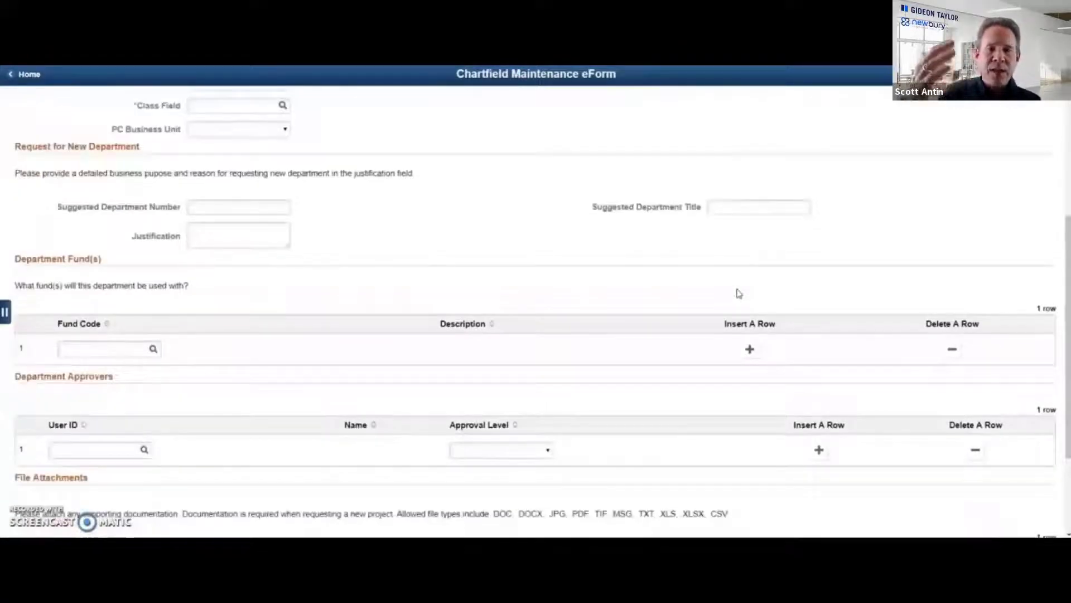
{"action": "scroll", "coordinate": [738, 291], "scroll_direction": "up", "scroll_amount": 4}
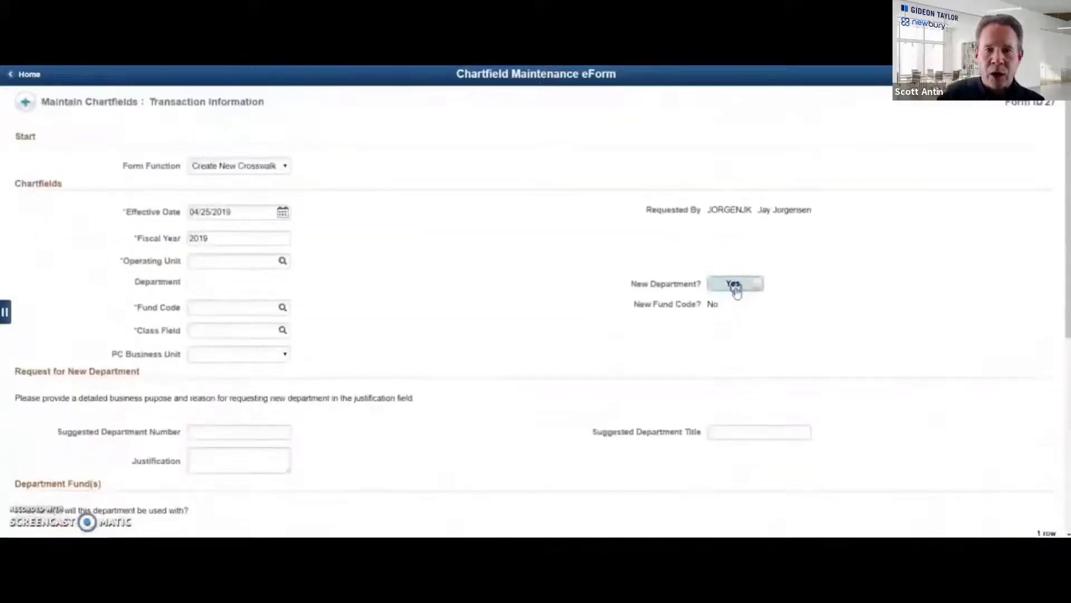
{"action": "left_click", "coordinate": [736, 285]}
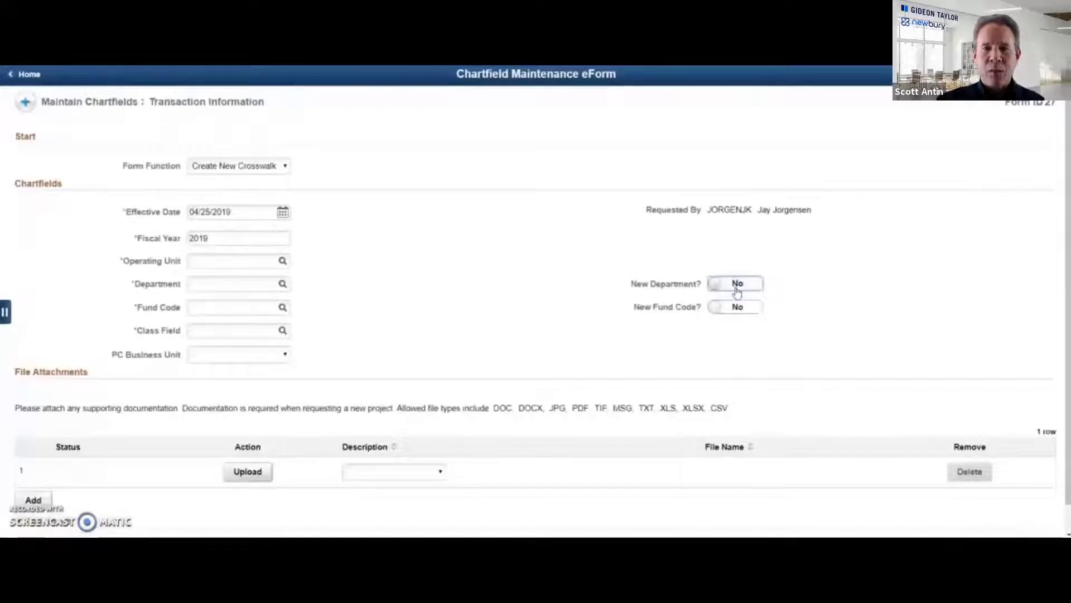
Switch New Fund Code to Yes, examine the Request for New Fund section, and switch it back to No
{"action": "left_click", "coordinate": [731, 307]}
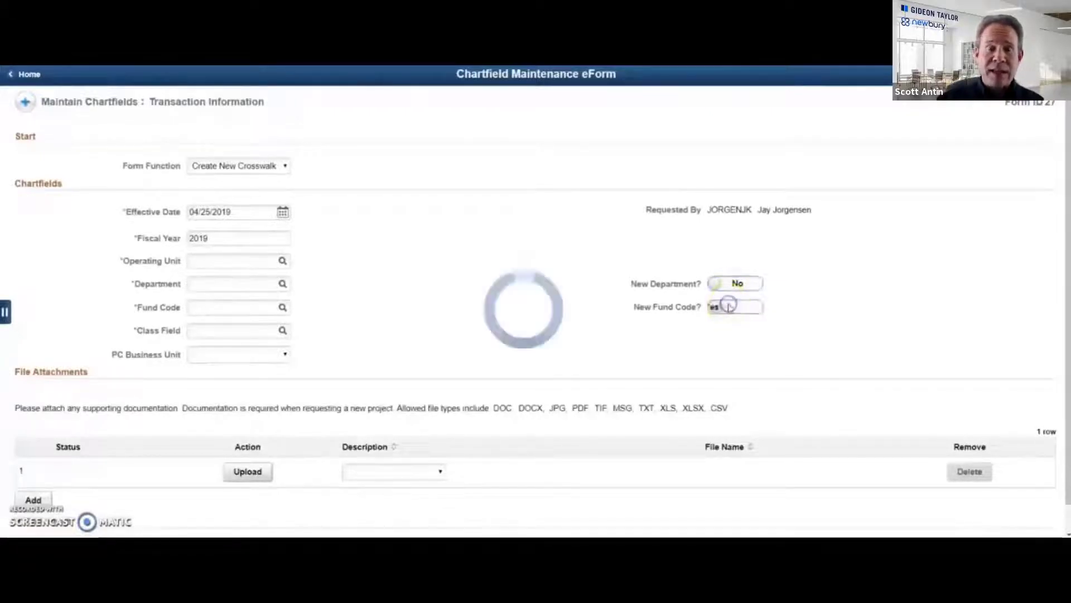
{"action": "scroll", "coordinate": [730, 324], "scroll_direction": "down", "scroll_amount": 3}
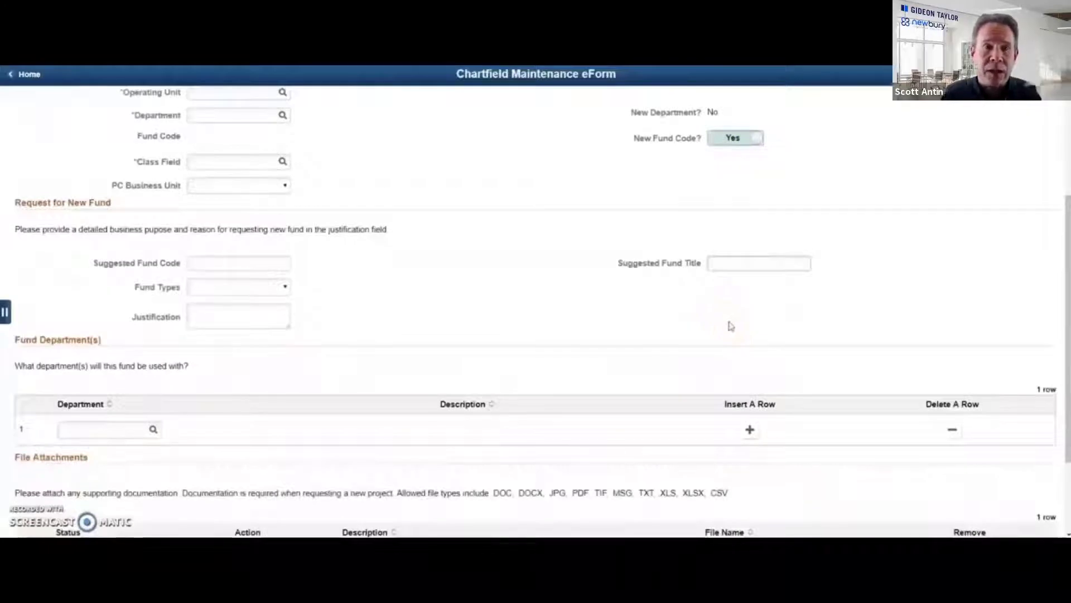
{"action": "scroll", "coordinate": [731, 326], "scroll_direction": "up", "scroll_amount": 3}
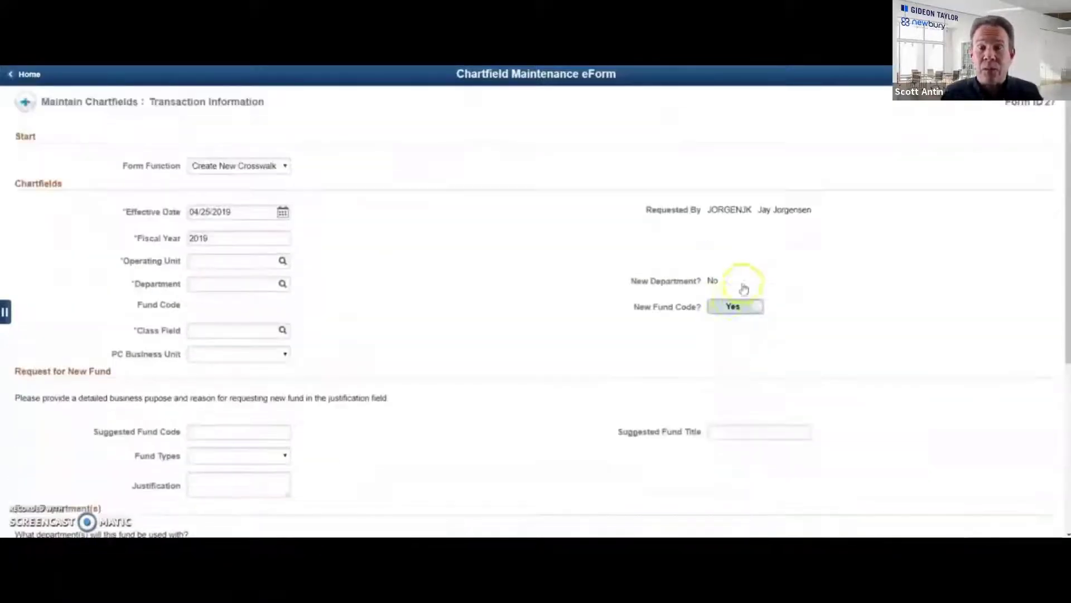
{"action": "left_click", "coordinate": [720, 308]}
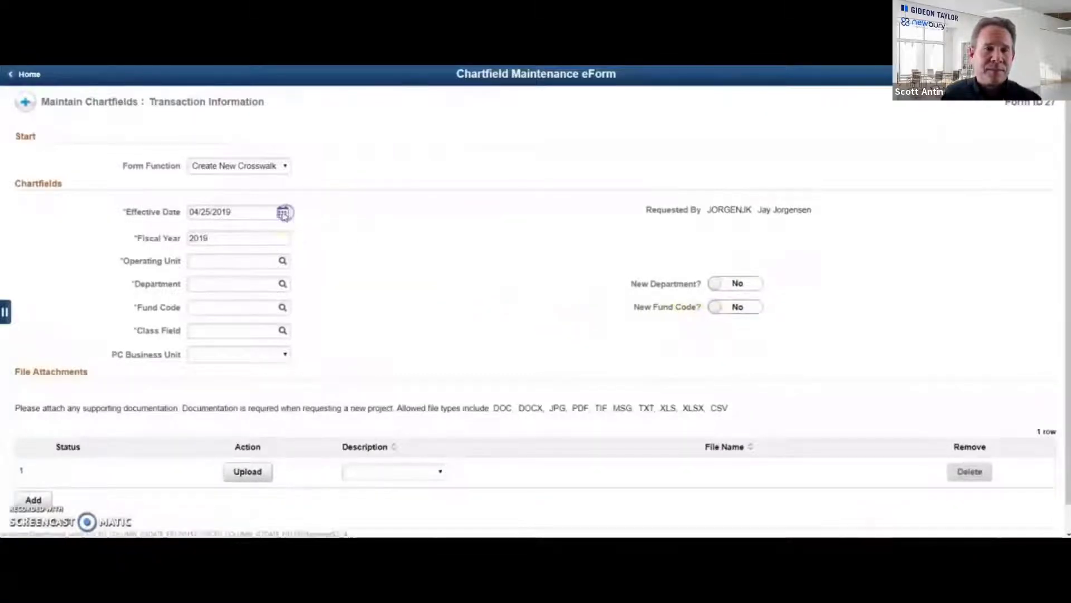
Set the effective date in the Chartfields section to 02/01/2019
{"action": "left_click", "coordinate": [283, 213]}
{"action": "left_click", "coordinate": [366, 97]}
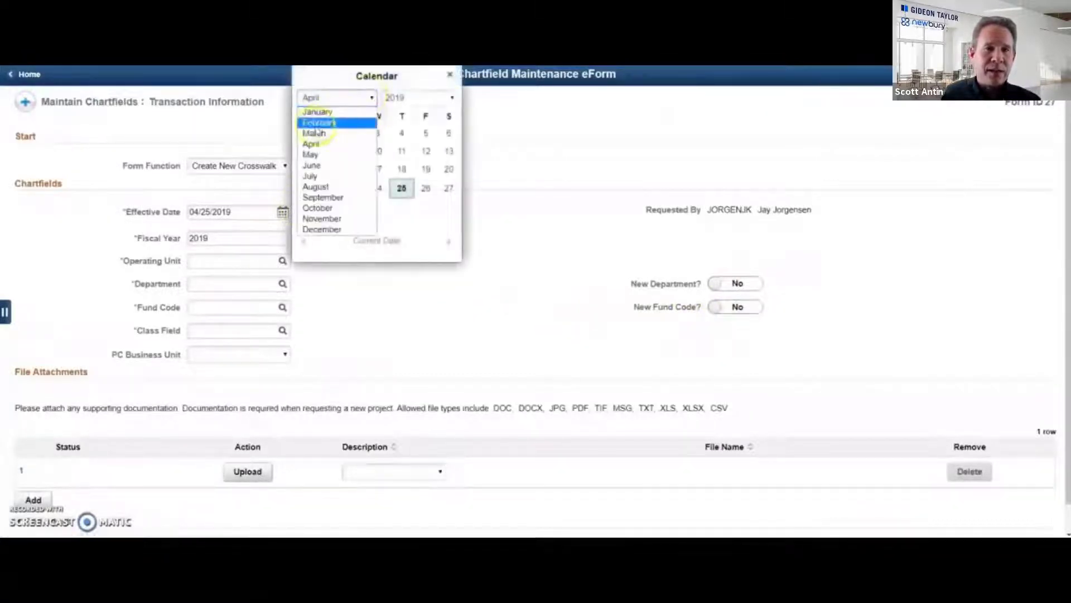
{"action": "left_click", "coordinate": [314, 132]}
{"action": "left_click", "coordinate": [426, 132]}
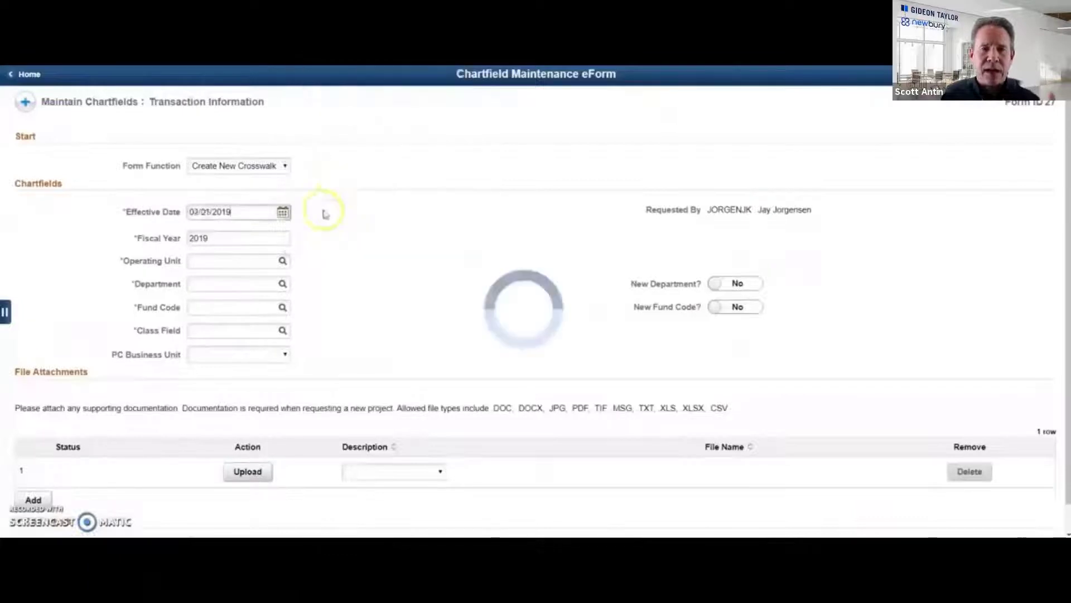
{"action": "left_click", "coordinate": [531, 318]}
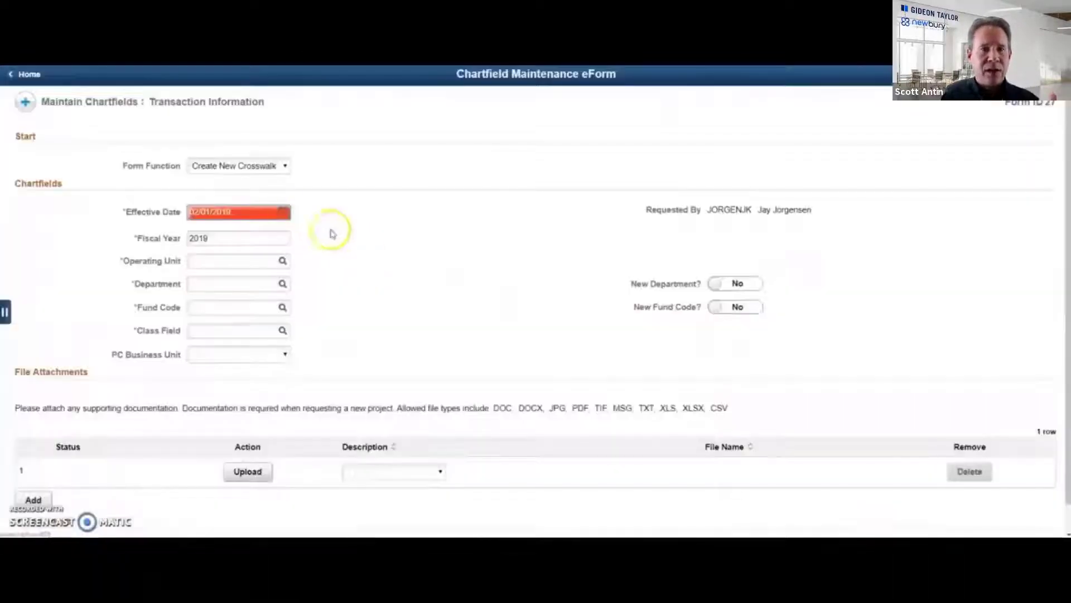
{"action": "left_click", "coordinate": [283, 212]}
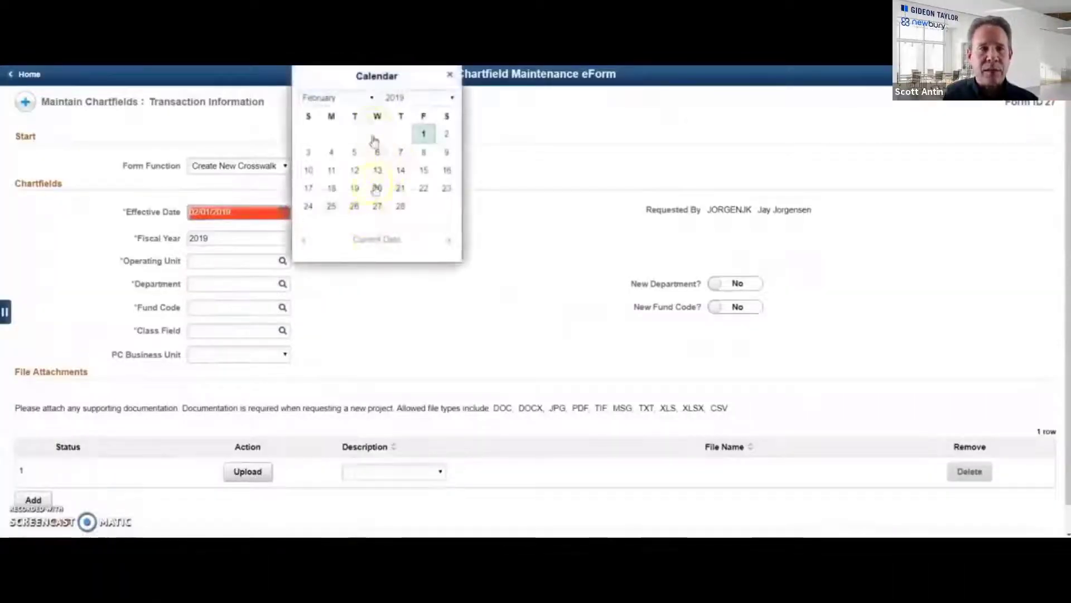
{"action": "left_click", "coordinate": [378, 238]}
Look up and select operating unit CL000 (General Fund) and department 010001 (Faculty Promotions)
{"action": "left_click", "coordinate": [283, 260]}
{"action": "left_click", "coordinate": [354, 256]}
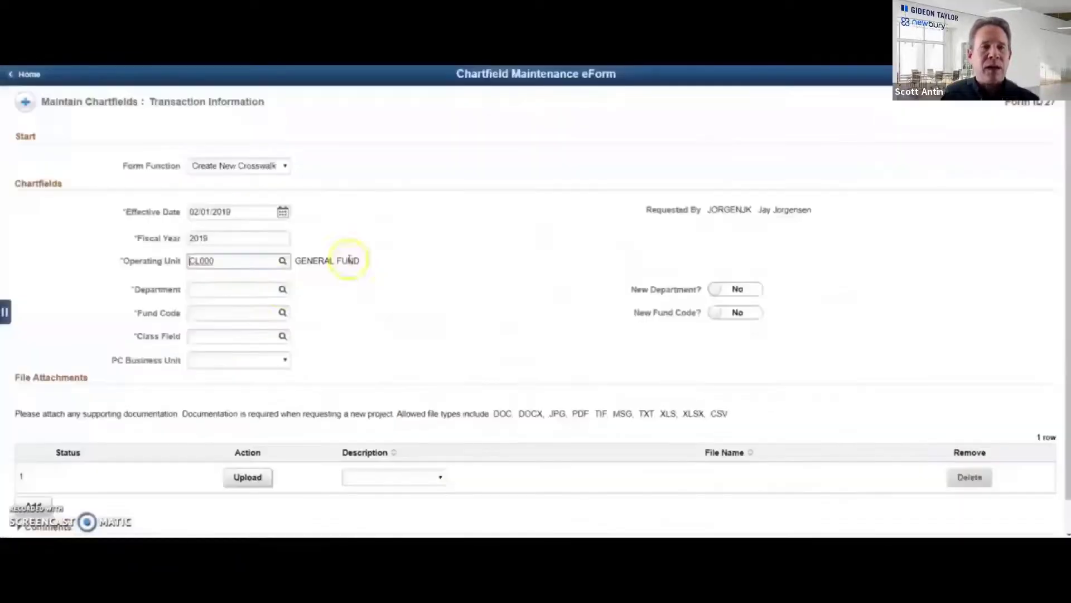
{"action": "left_click", "coordinate": [282, 289]}
{"action": "left_click", "coordinate": [373, 270]}
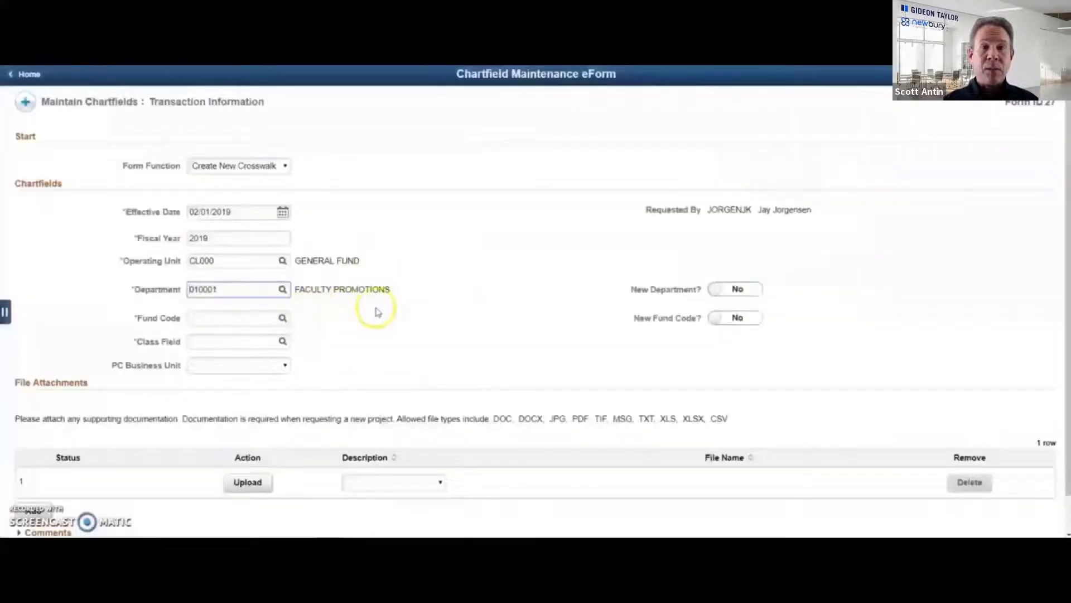
Look up and select fund code AN300 (Startup Internal Projects) and class field 105 (Preparatory / Remedial Instr)
{"action": "left_click", "coordinate": [282, 318]}
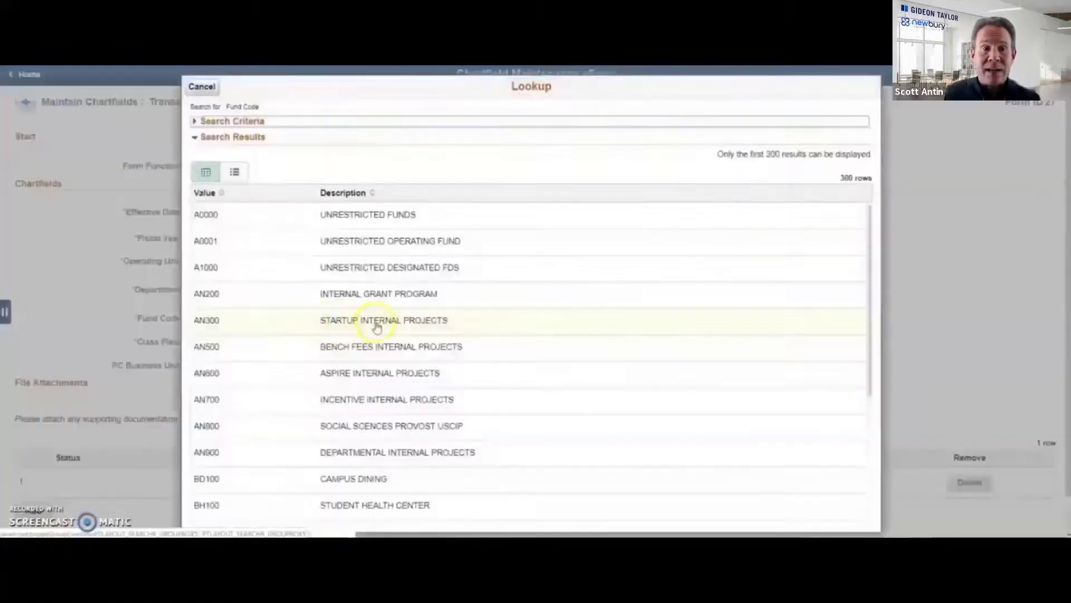
{"action": "left_click", "coordinate": [377, 328]}
{"action": "left_click", "coordinate": [282, 346]}
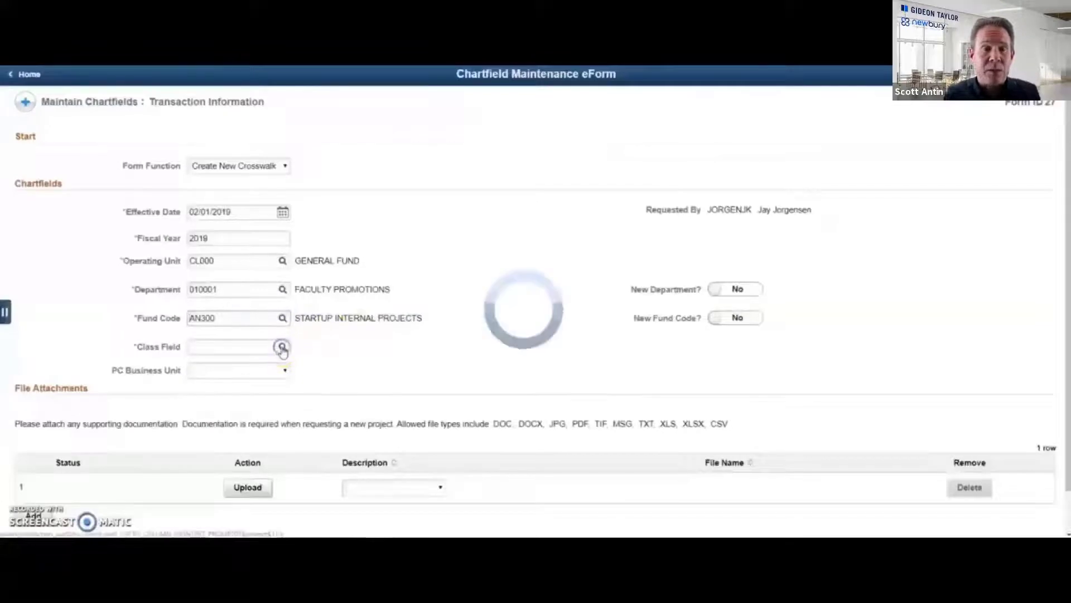
{"action": "left_click", "coordinate": [383, 365]}
Set the PC business unit to USCIP and select project 02INCENT (Provost Incentive)
{"action": "left_click", "coordinate": [268, 377]}
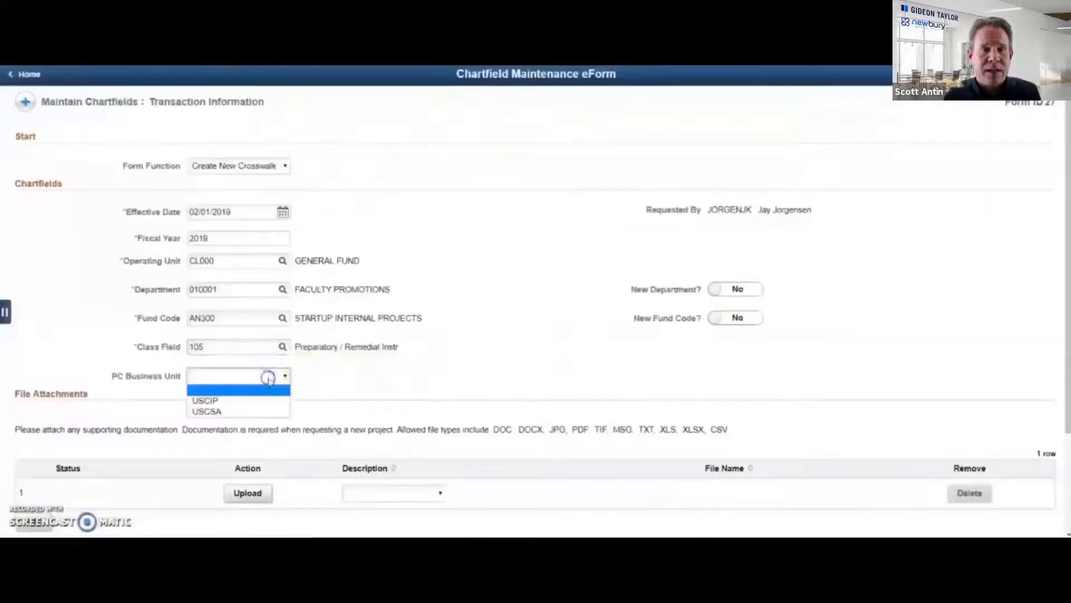
{"action": "left_click", "coordinate": [218, 400]}
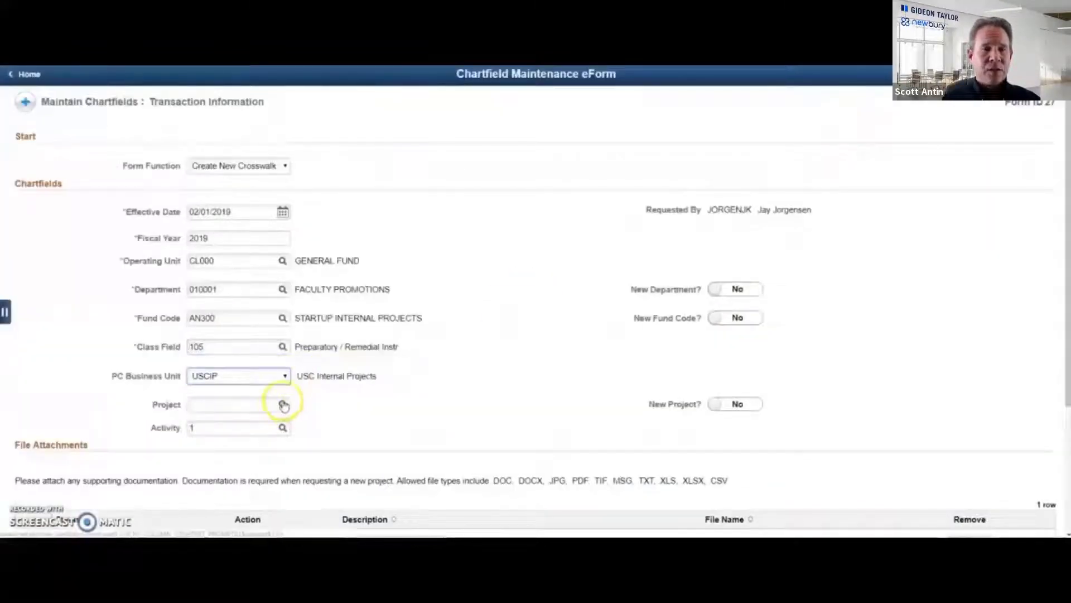
{"action": "left_click", "coordinate": [283, 405]}
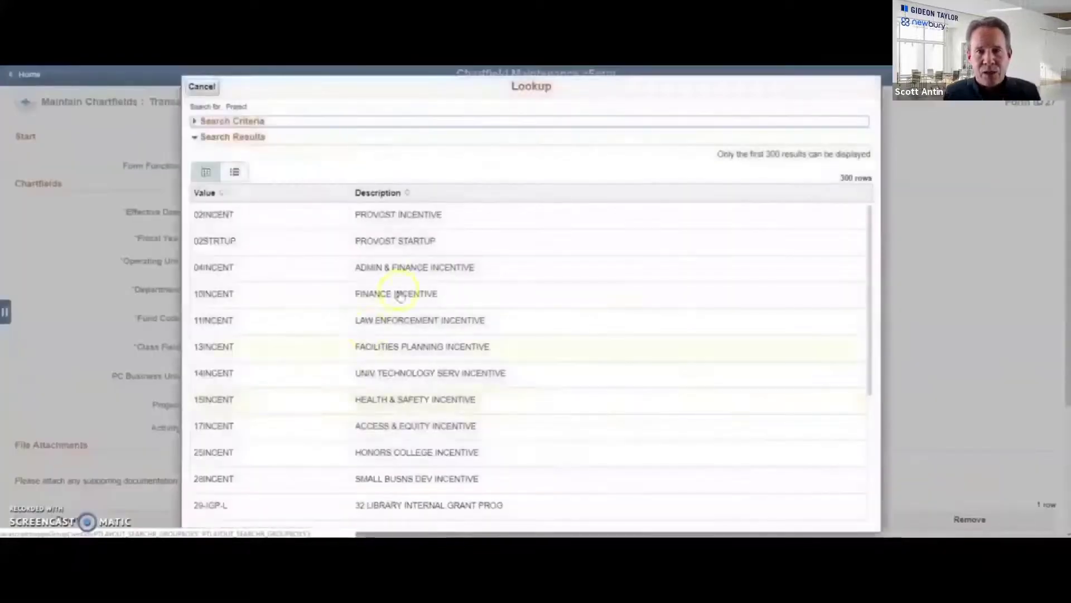
{"action": "left_click", "coordinate": [442, 217]}
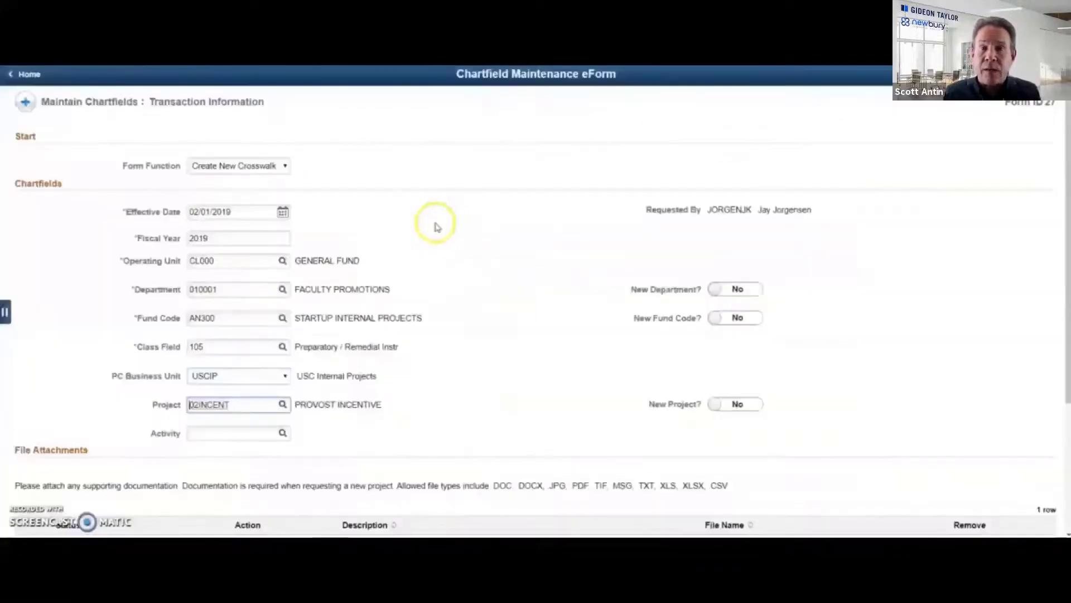
Change the PC business unit to USCSA with project S0000001 (Student Government Special Pro), and clear the business unit again
{"action": "left_click", "coordinate": [286, 378]}
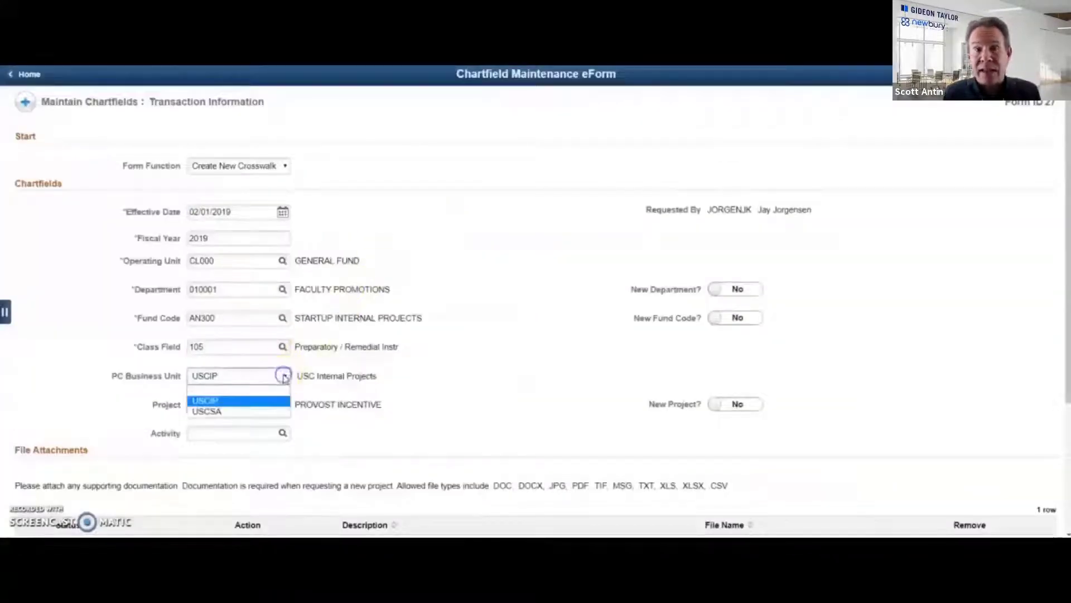
{"action": "left_click", "coordinate": [238, 409]}
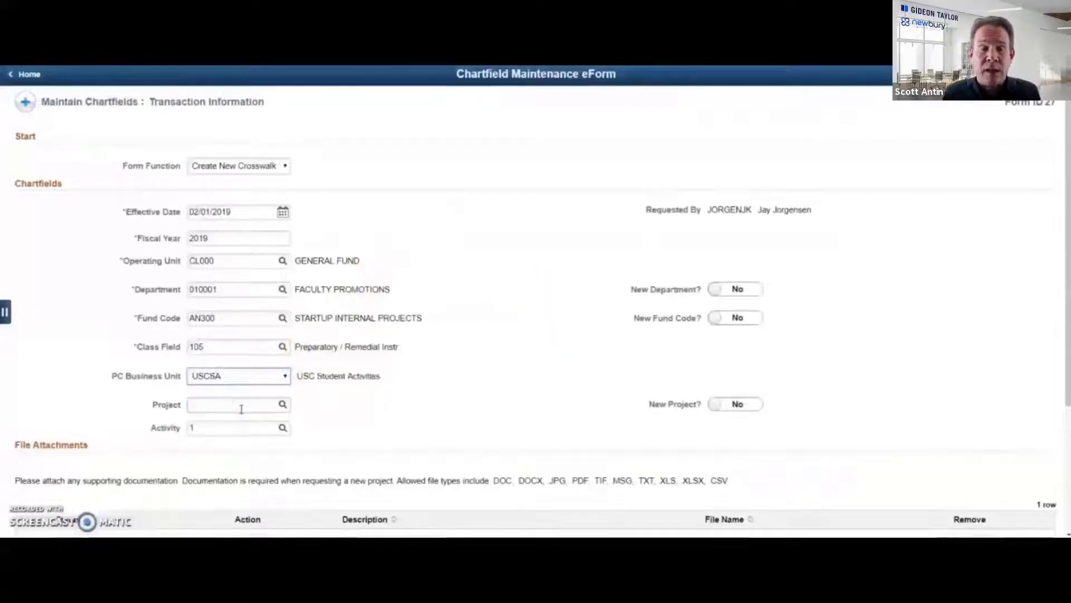
{"action": "left_click", "coordinate": [282, 405]}
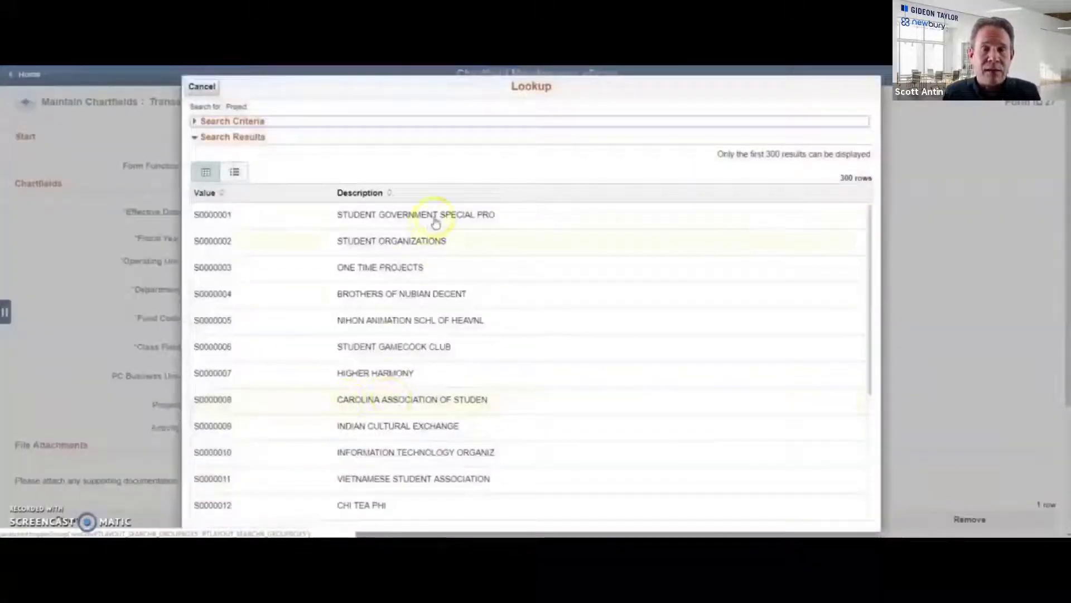
{"action": "left_click", "coordinate": [435, 223]}
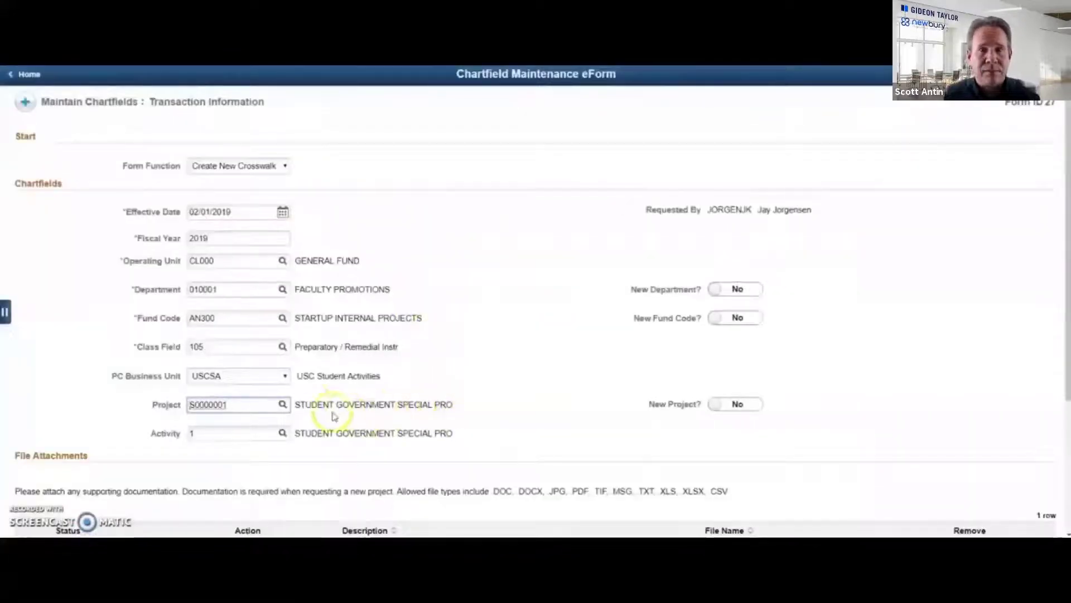
{"action": "left_click", "coordinate": [284, 376]}
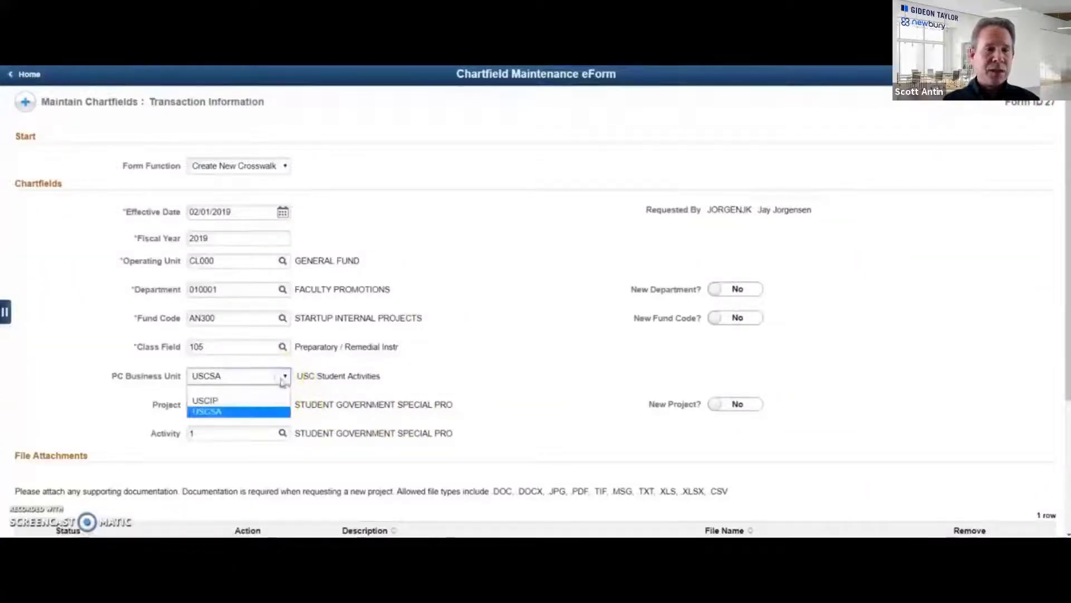
{"action": "left_click", "coordinate": [242, 391]}
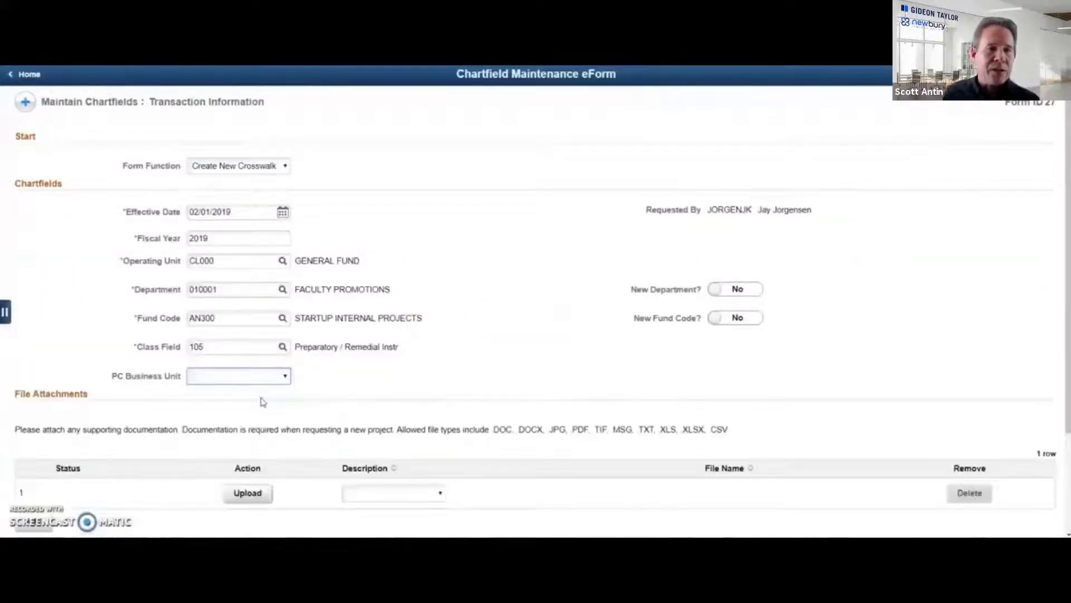
Request a new fund code and try TEST123 as the suggested fund code
{"action": "left_click", "coordinate": [740, 319]}
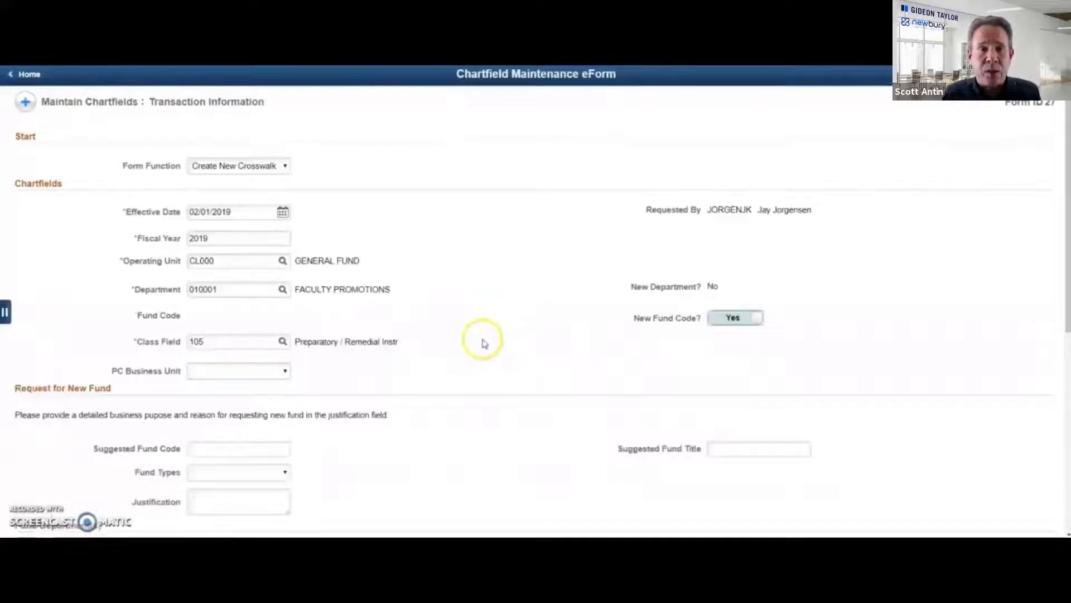
{"action": "scroll", "coordinate": [483, 342], "scroll_direction": "down", "scroll_amount": 3}
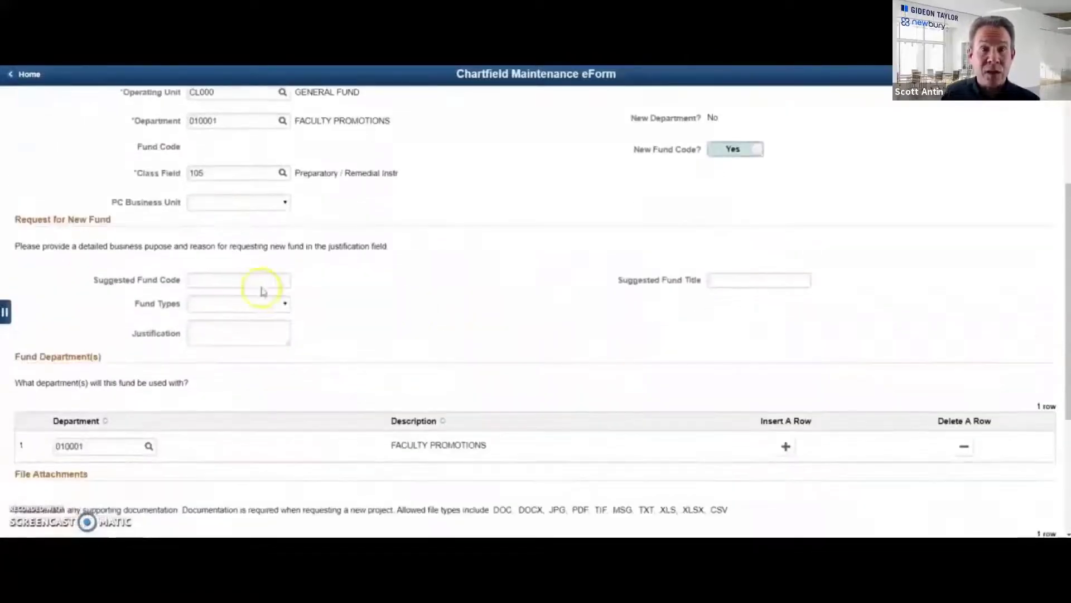
{"action": "left_click", "coordinate": [237, 281]}
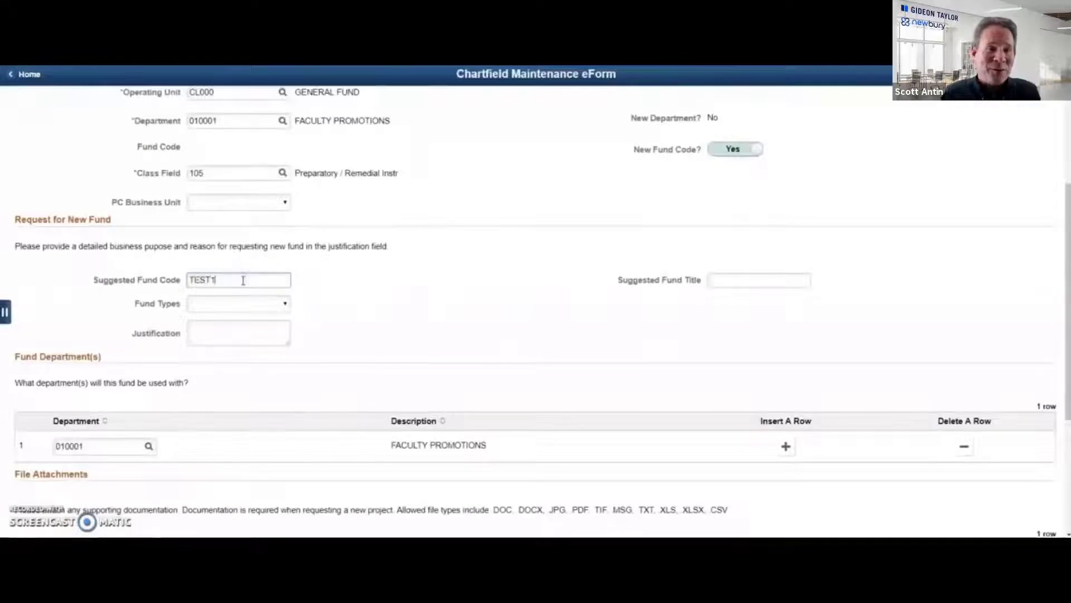
{"action": "key", "text": "Tab"}
{"action": "left_click", "coordinate": [536, 320]}
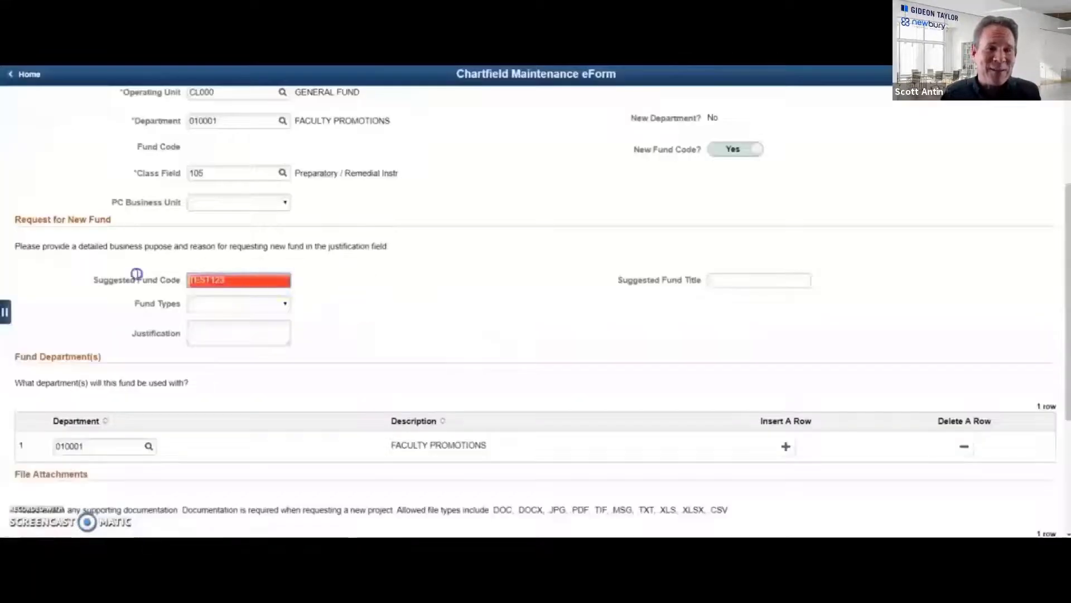
Fill in the new fund request with suggested code DEMO1, title DEMO FUND and fund type A - Operating Budget
{"action": "left_click", "coordinate": [726, 280]}
{"action": "type", "text": "Demo Fund"}
{"action": "key", "text": "Tab"}
{"action": "left_click", "coordinate": [272, 306]}
{"action": "left_click", "coordinate": [259, 329]}
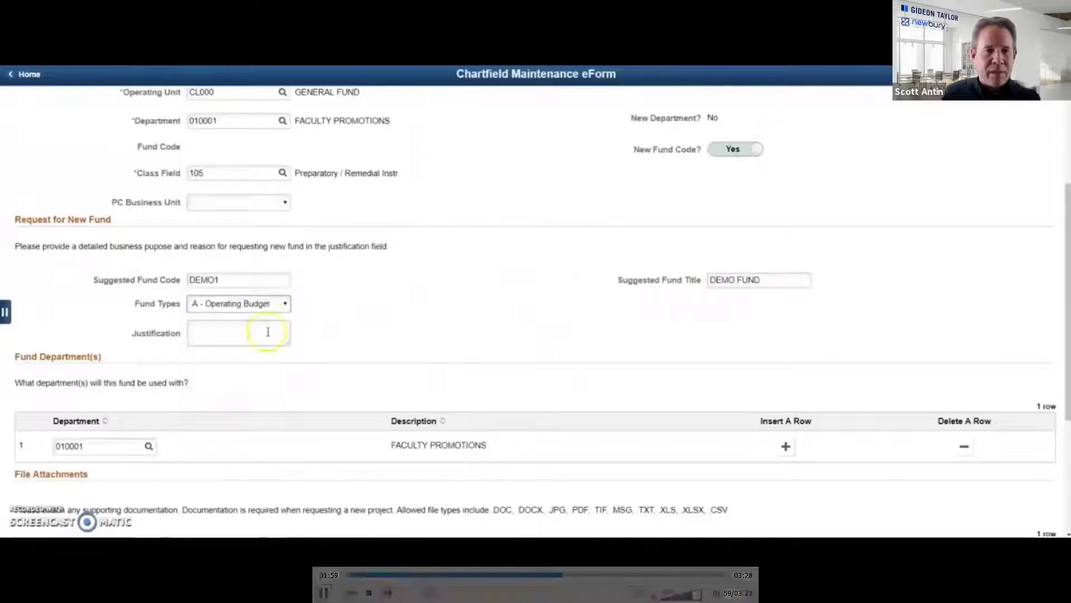
Enter "This is a demo" as the fund justification and set the new chartfield combination acknowledgement to Yes
{"action": "left_click", "coordinate": [243, 334]}
{"action": "type", "text": "This is a demo"}
{"action": "left_click", "coordinate": [258, 337]}
{"action": "scroll", "coordinate": [258, 337], "scroll_direction": "down", "scroll_amount": 3}
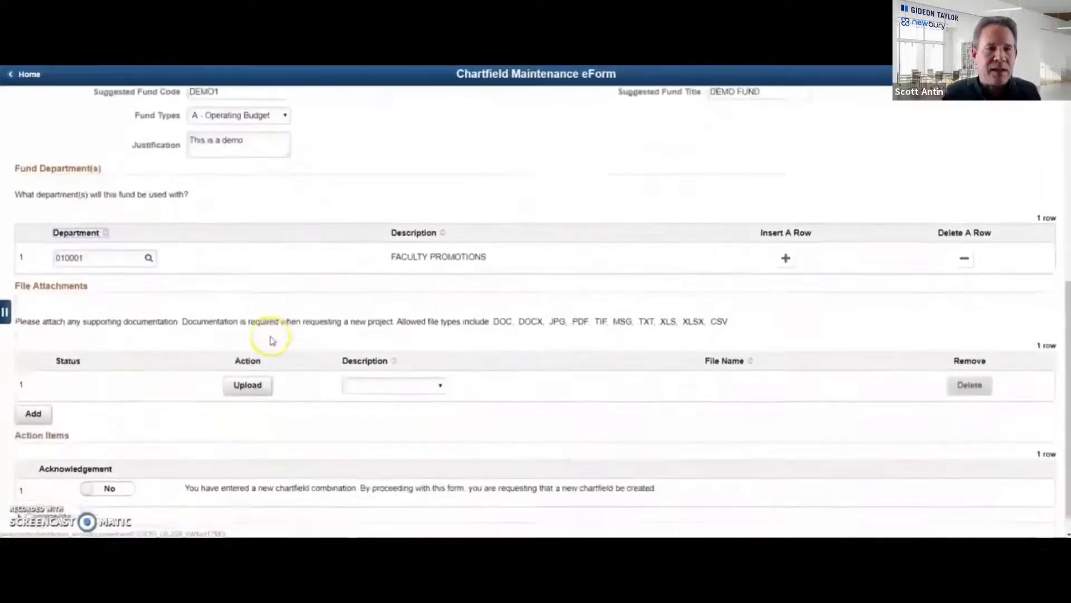
{"action": "left_click", "coordinate": [107, 465]}
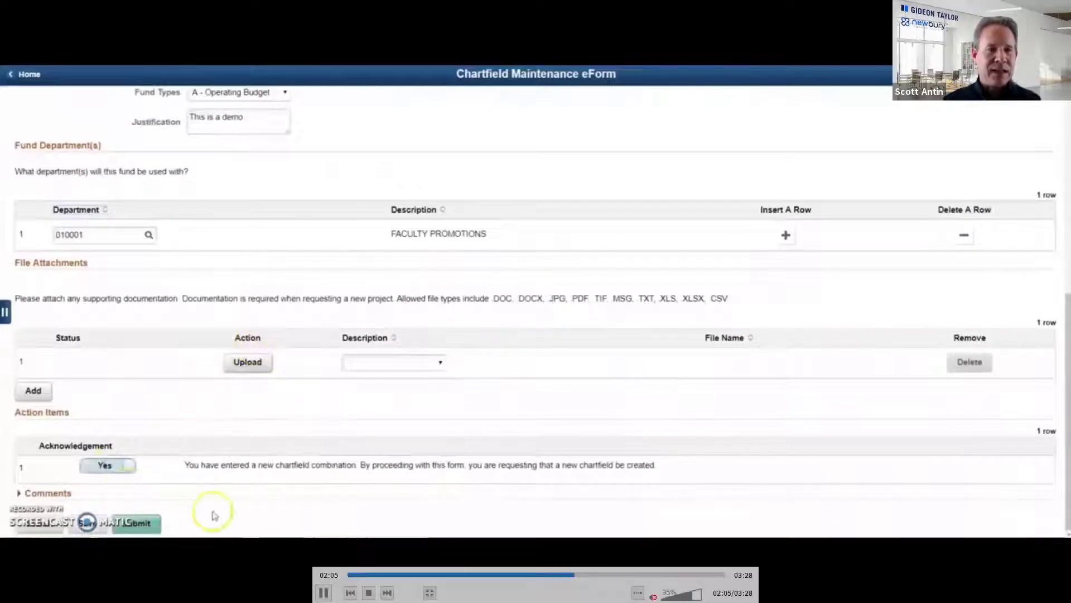
Pause the Chartfield Maintenance eForm demo video, skip back to 02:05, and resume playback
{"action": "scroll", "coordinate": [187, 515], "scroll_direction": "up", "scroll_amount": 3}
{"action": "key", "text": "space"}
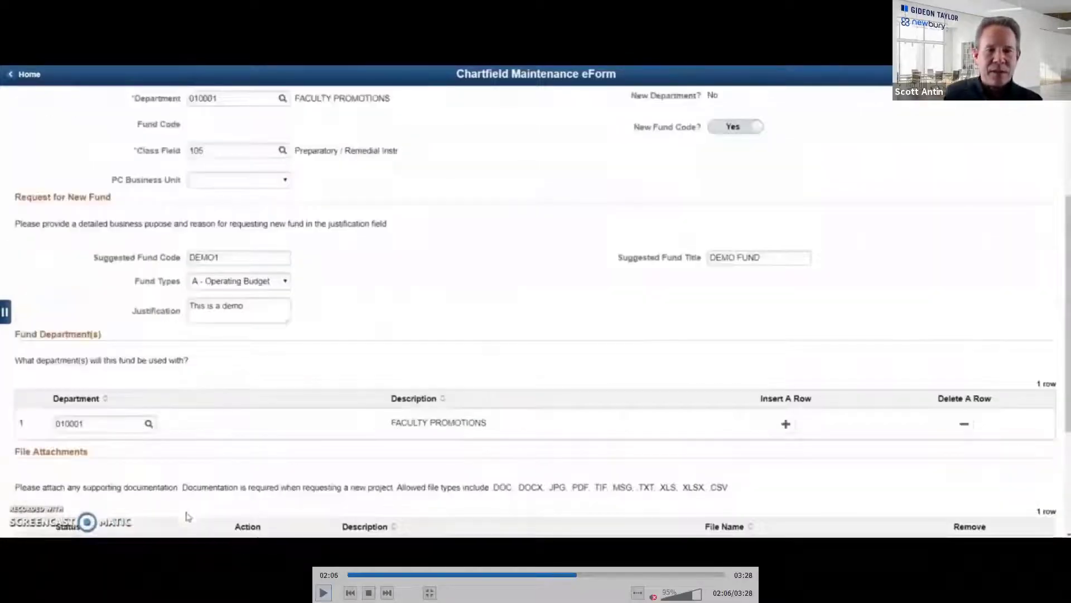
{"action": "left_click", "coordinate": [575, 573]}
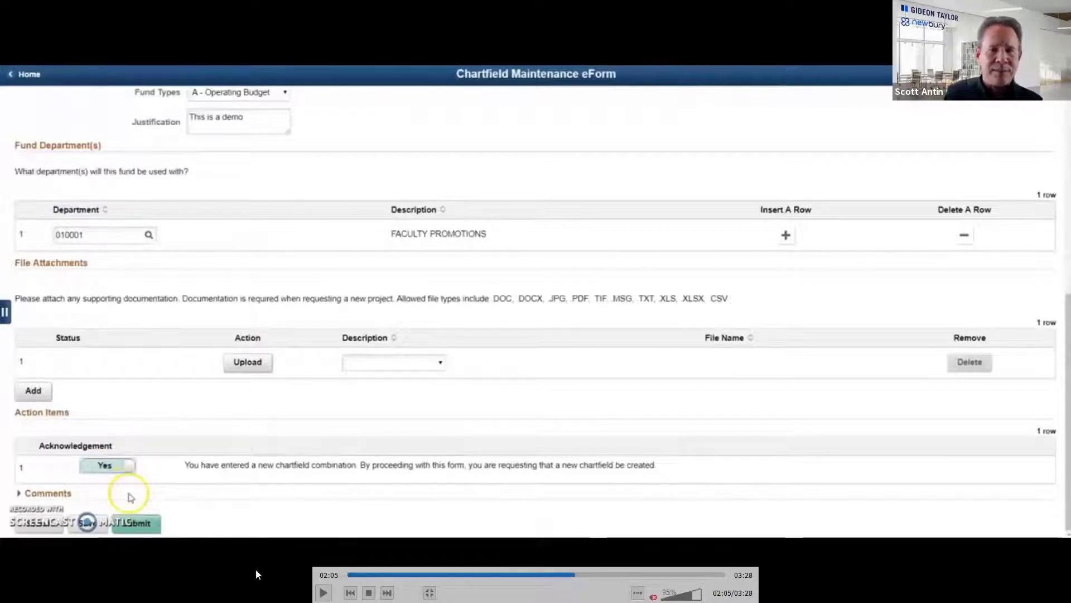
{"action": "key", "text": "space"}
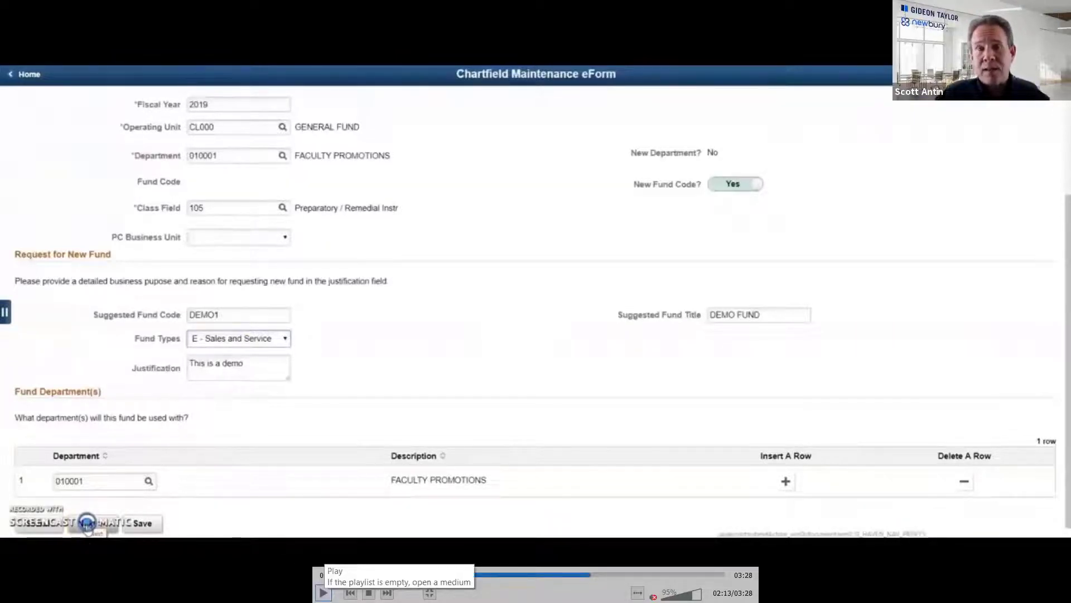
Play the demo video up to the Agency Fund Questionnaire, pause it there, and resume playback for the rest
{"action": "left_click", "coordinate": [323, 592]}
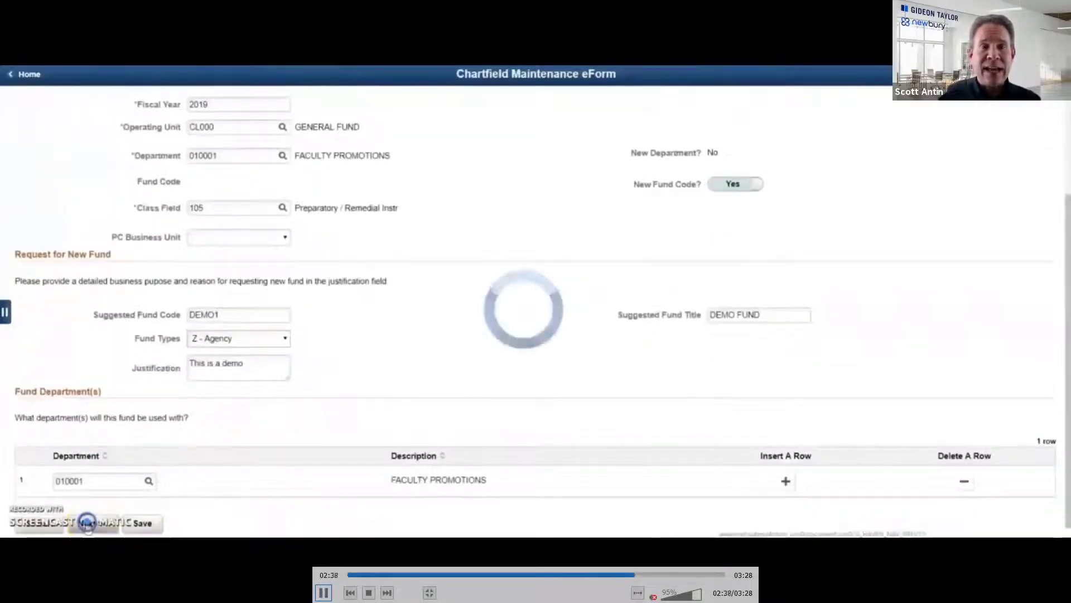
{"action": "key", "text": "space"}
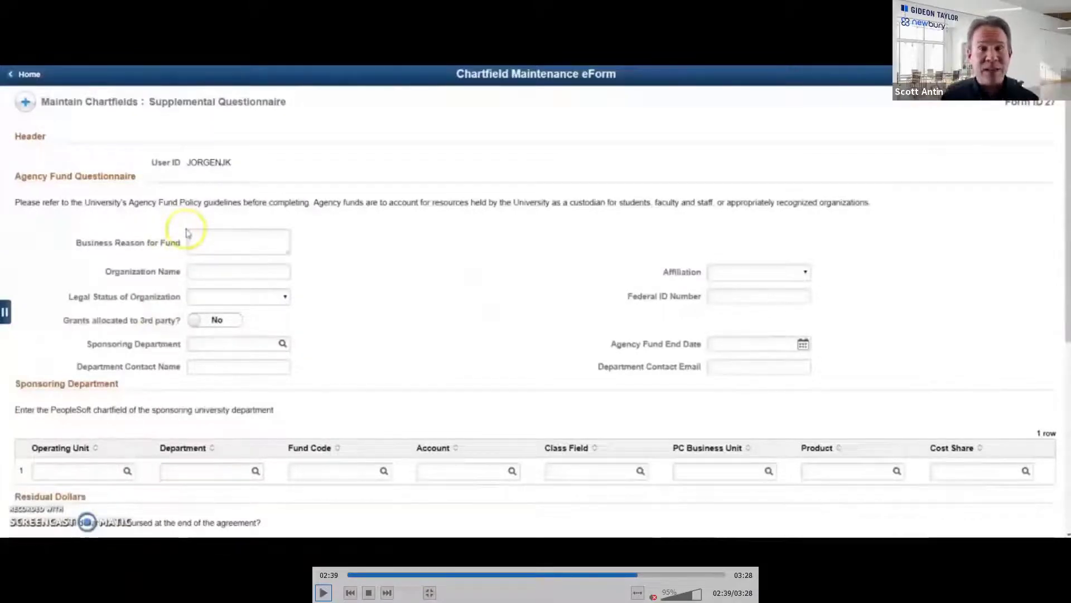
{"action": "key", "text": "space"}
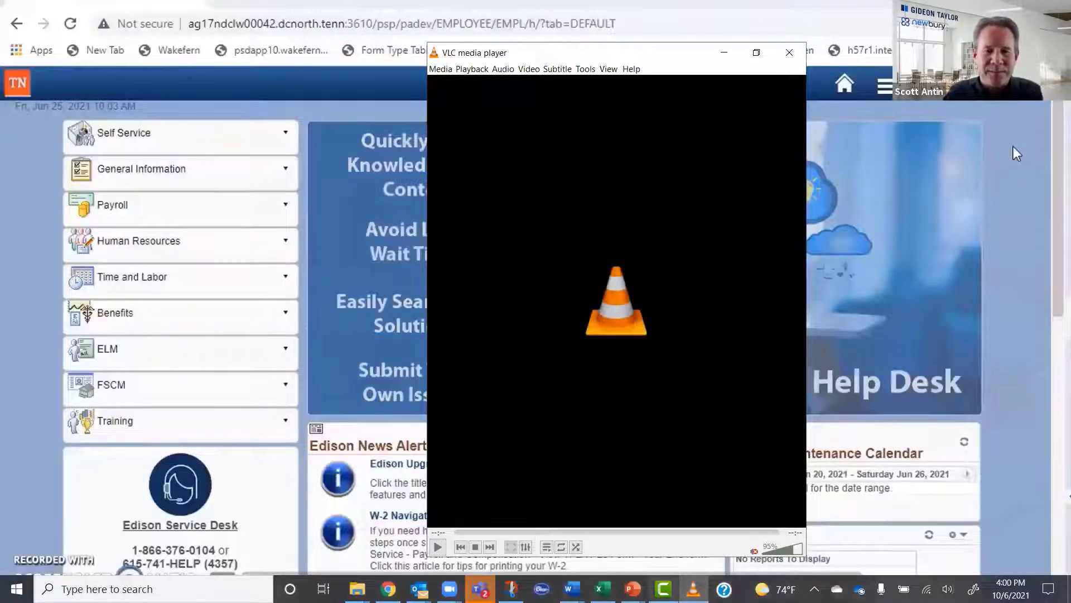
Switch to the running PowerPoint slide show and advance to the "GT eForms – Unparalleled Automation" slide
{"action": "left_click", "coordinate": [635, 587]}
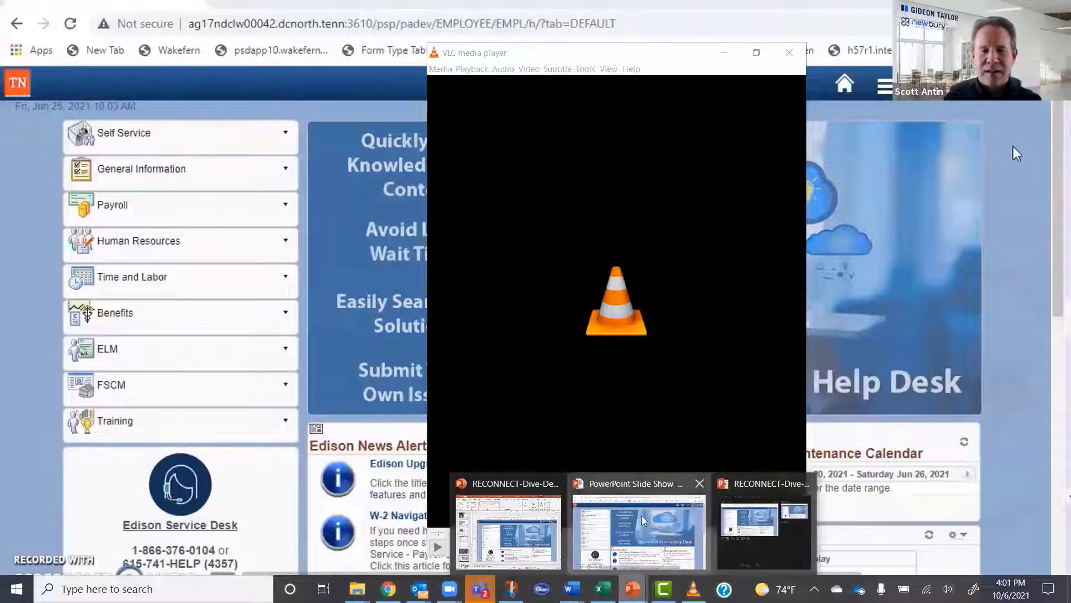
{"action": "left_click", "coordinate": [643, 520]}
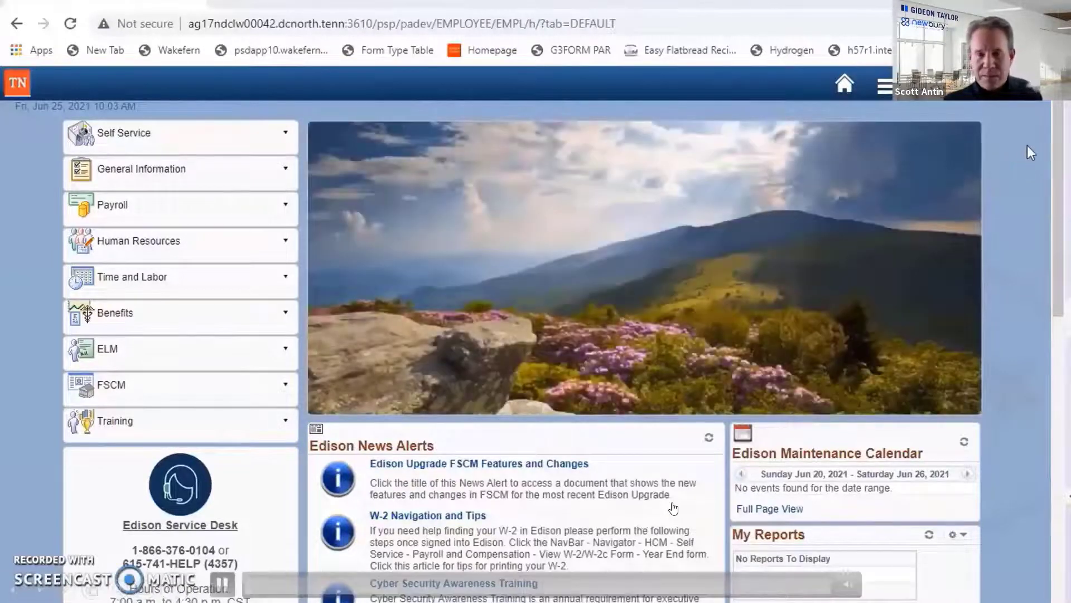
{"action": "key", "text": "Right"}
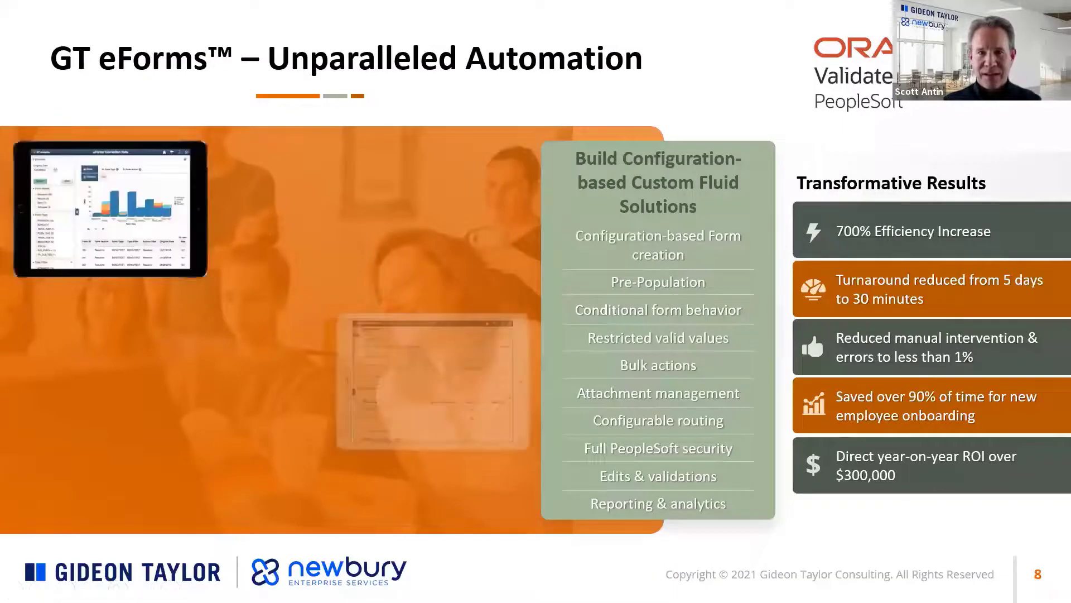